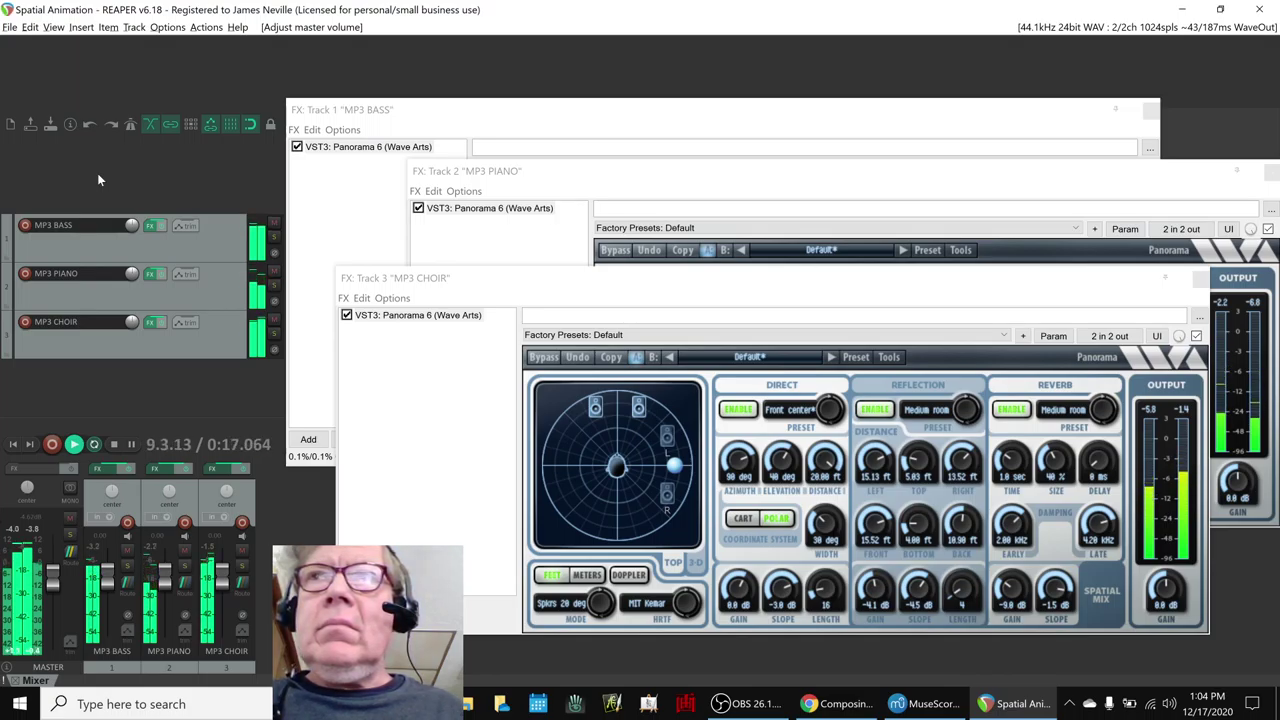
Stop playback of the three Panorama tracks and minimize OBS to get back to REAPER.
key("space")
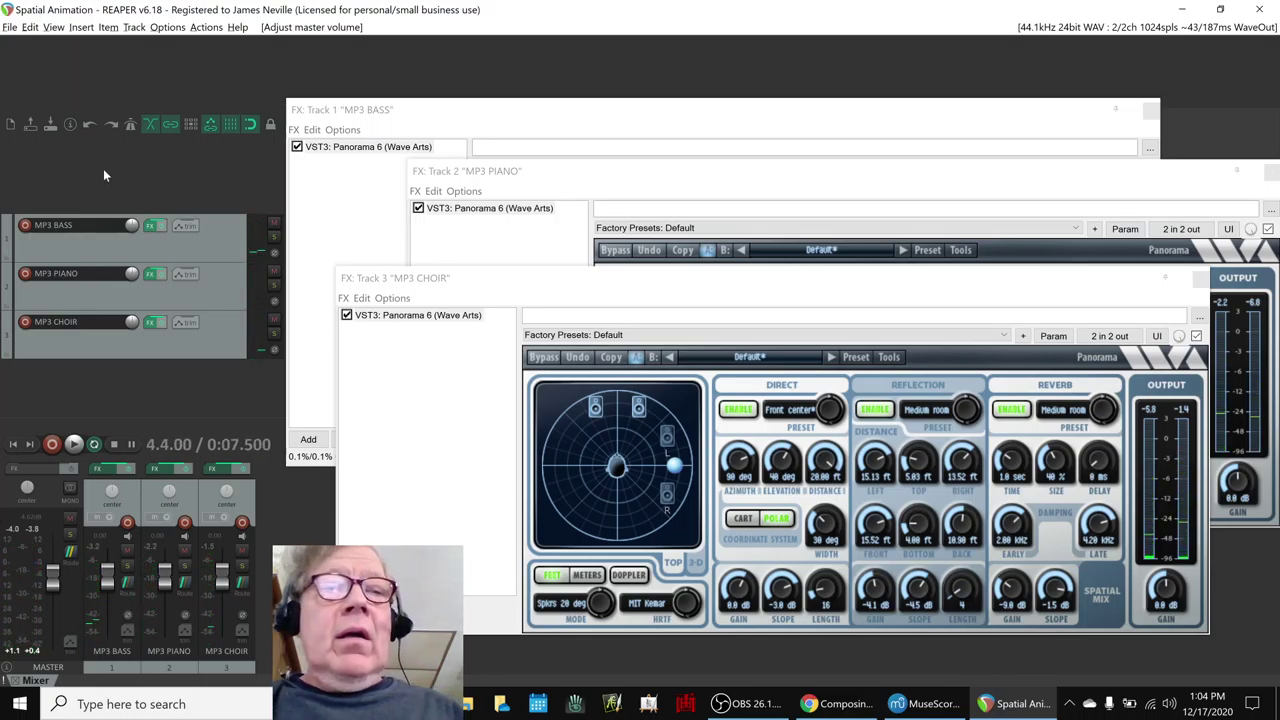
key("alt+Tab")
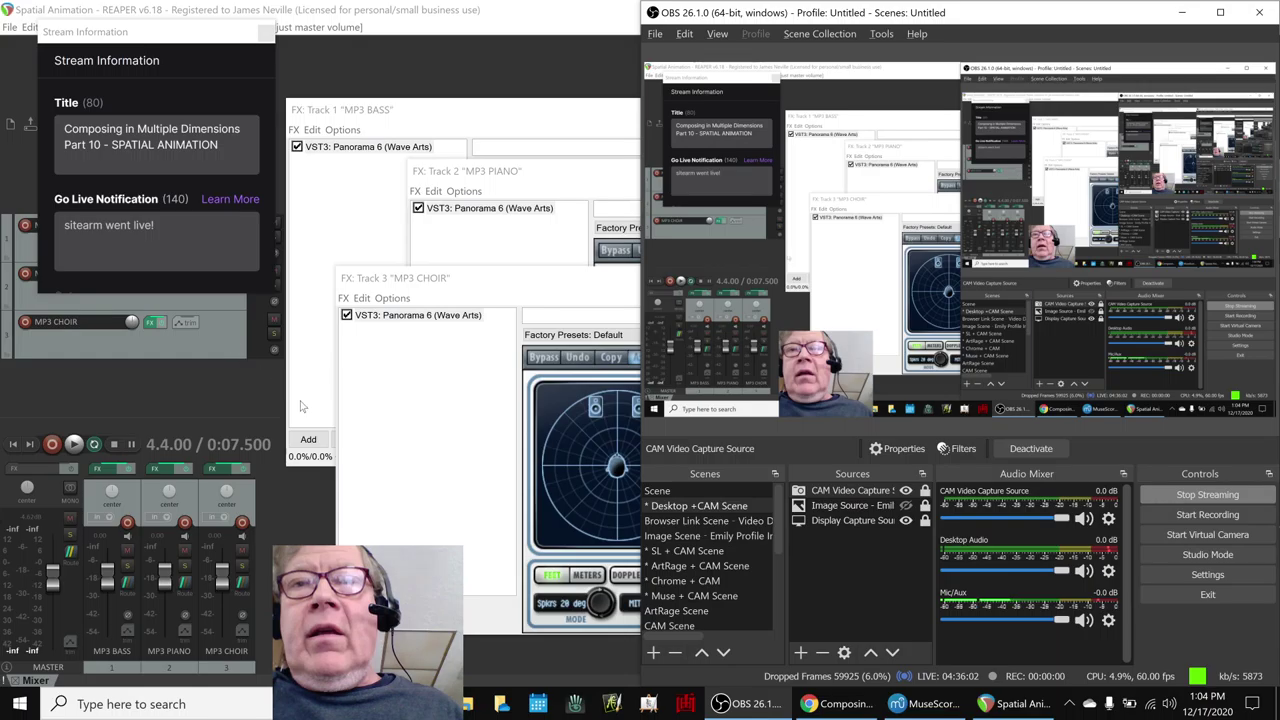
left_click(748, 705)
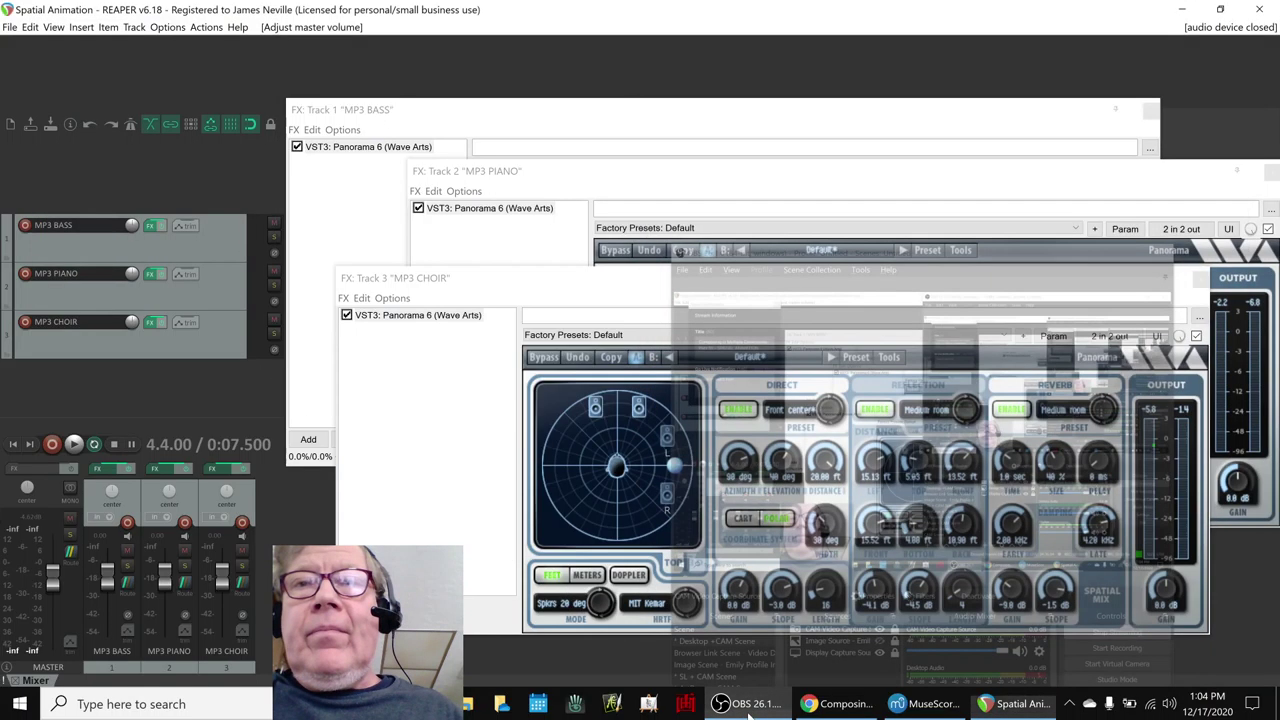
Show the session notes at the pan-review note in the Ideas rows, with MuseScore alongside.
left_click(833, 704)
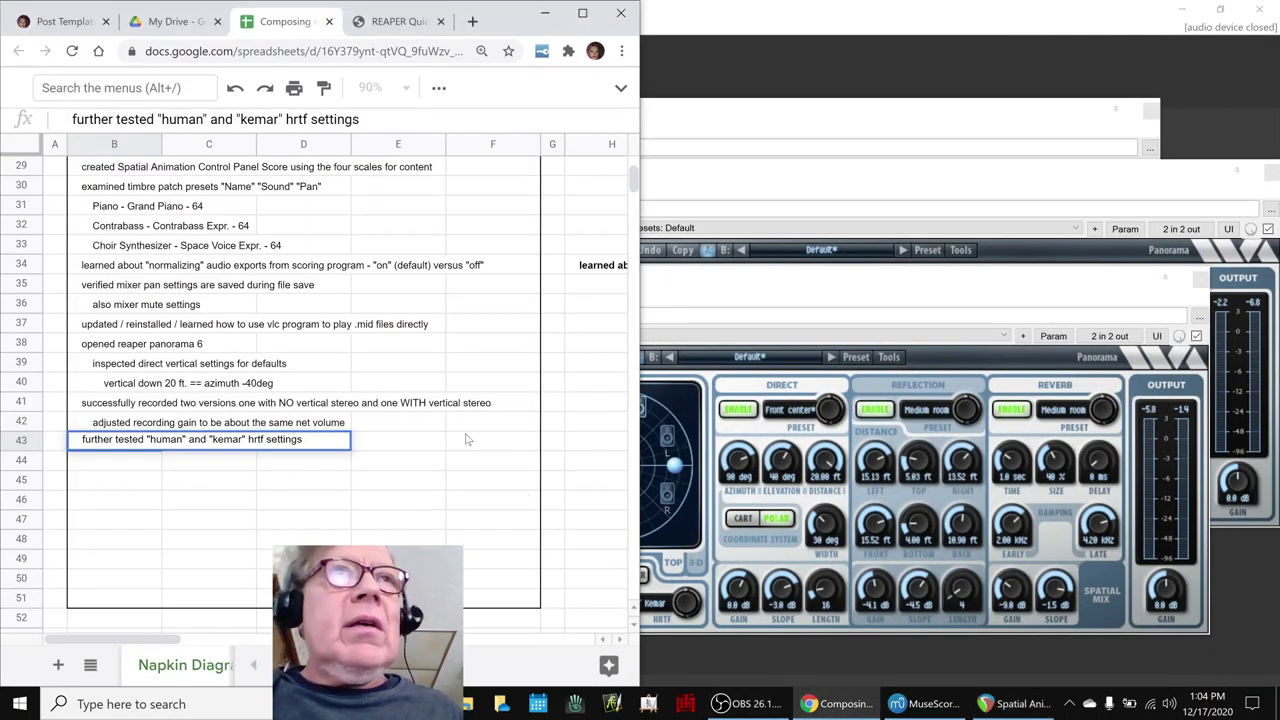
scroll(407, 400, "up", 5)
scroll(407, 400, "down", 3)
left_click(114, 226)
left_click(925, 704)
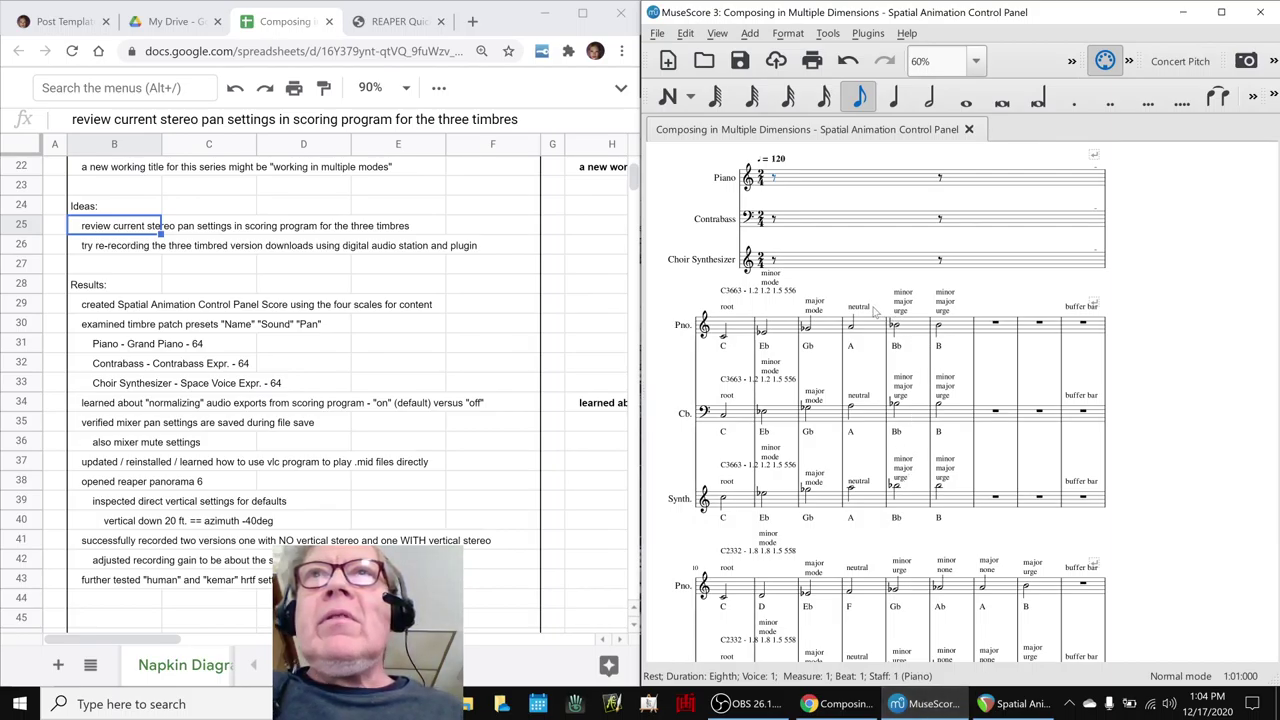
Play the MuseScore score from the first piano measure.
scroll(777, 260, "up", 5)
scroll(760, 320, "down", 5)
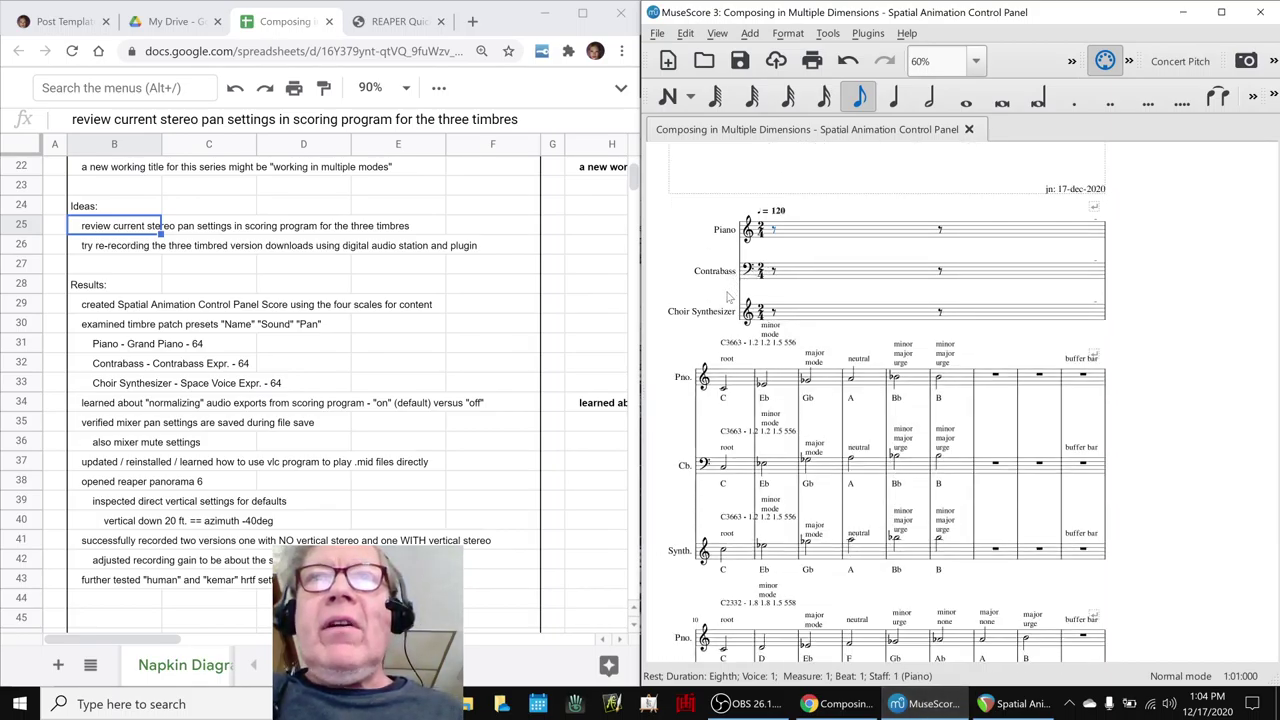
left_click(735, 385)
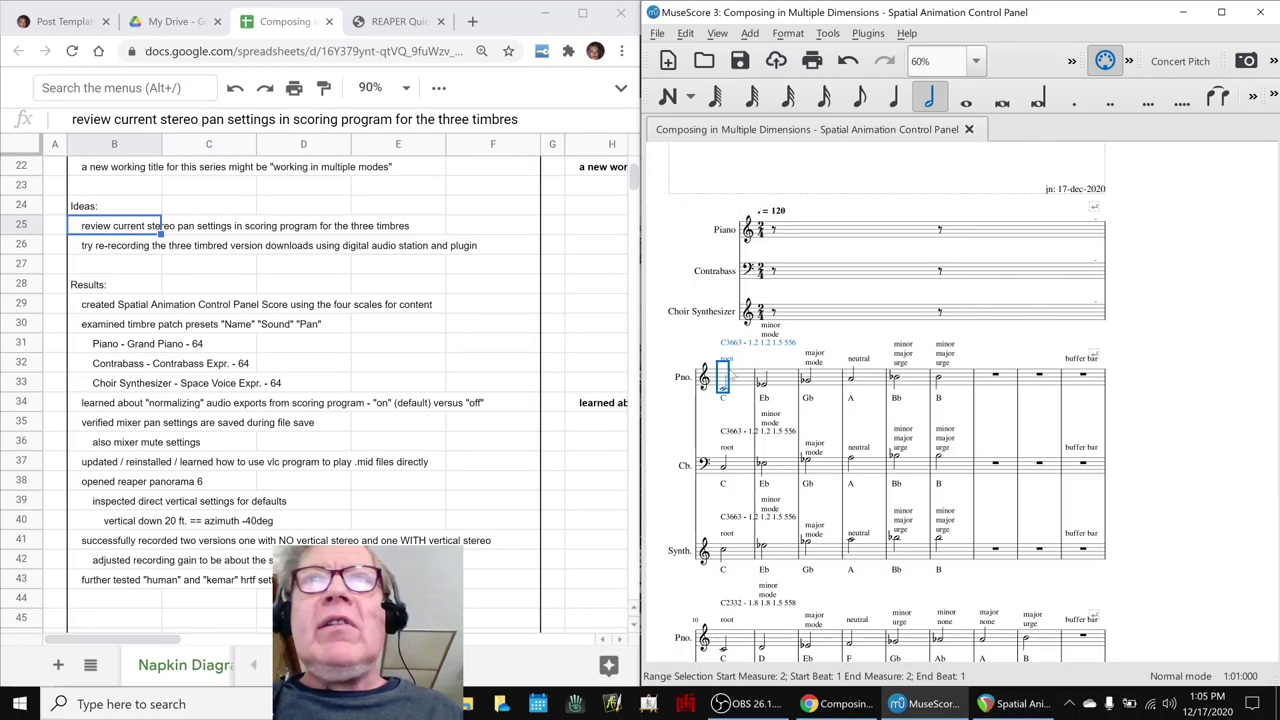
key("space")
key("space")
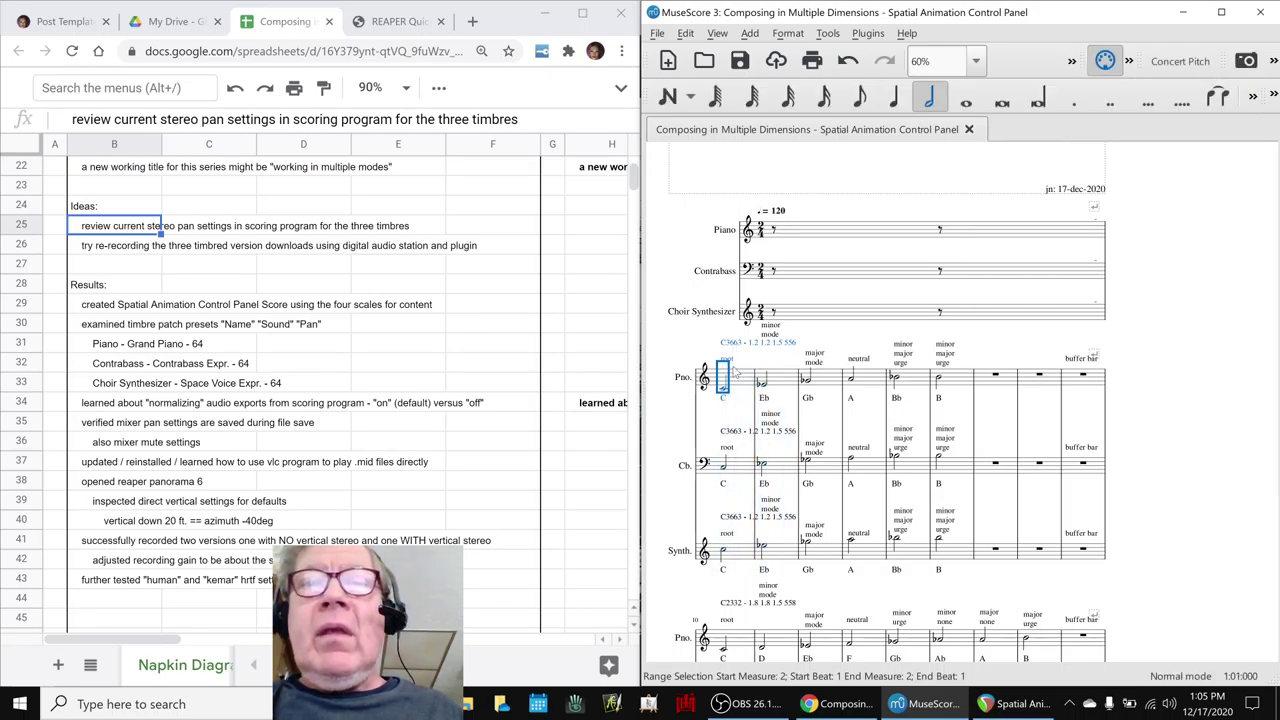
Check the contrabass and choir synthesizer pans (64) in the Mixer, then minimize MuseScore.
key("F10")
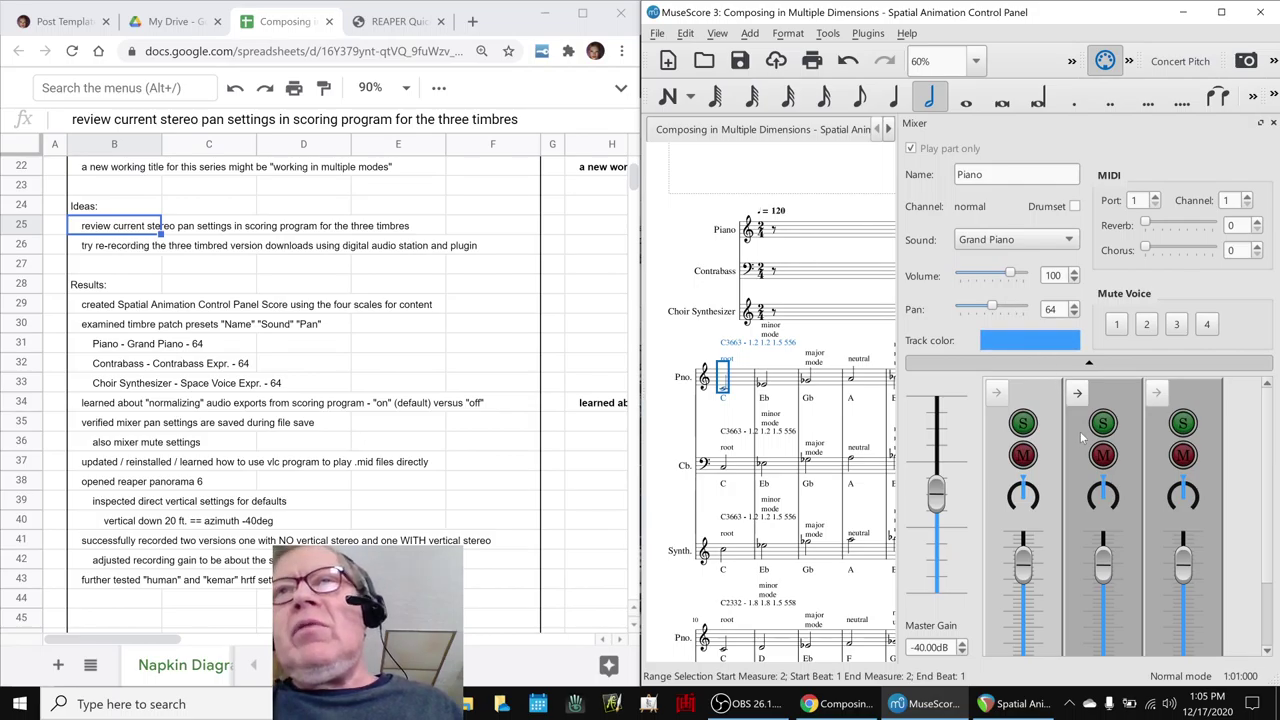
left_click(1108, 401)
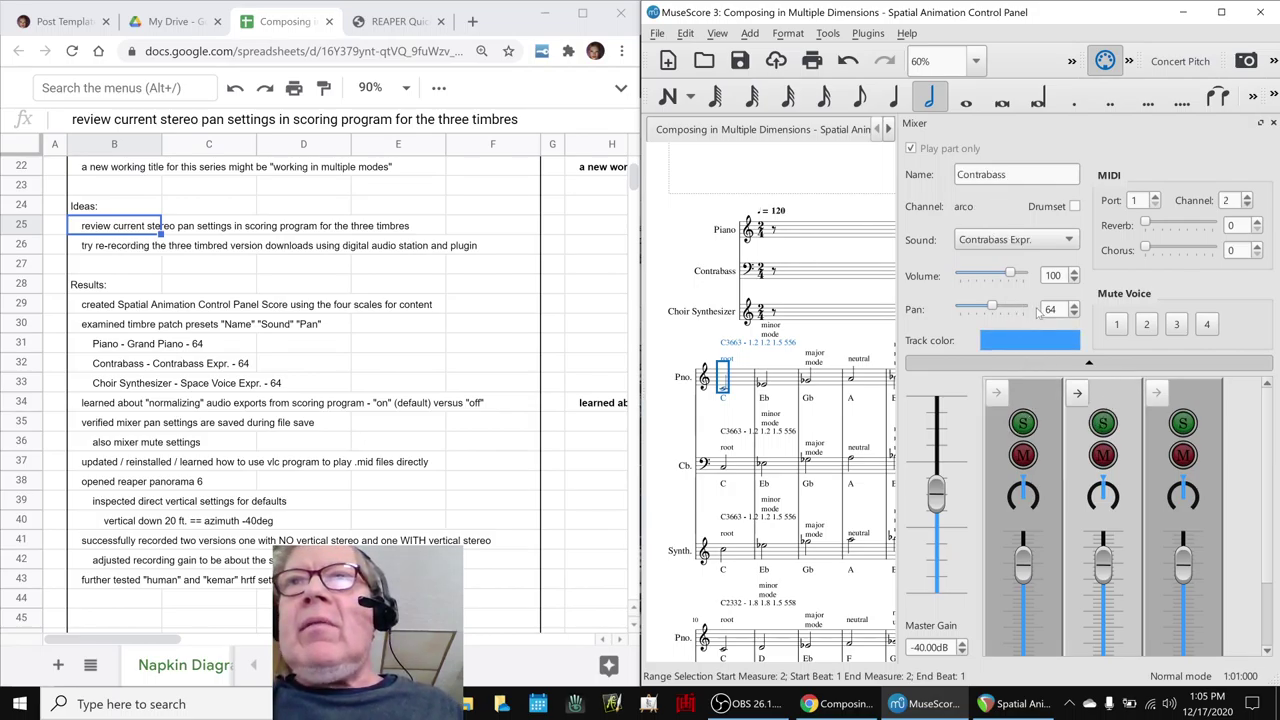
left_click(1203, 401)
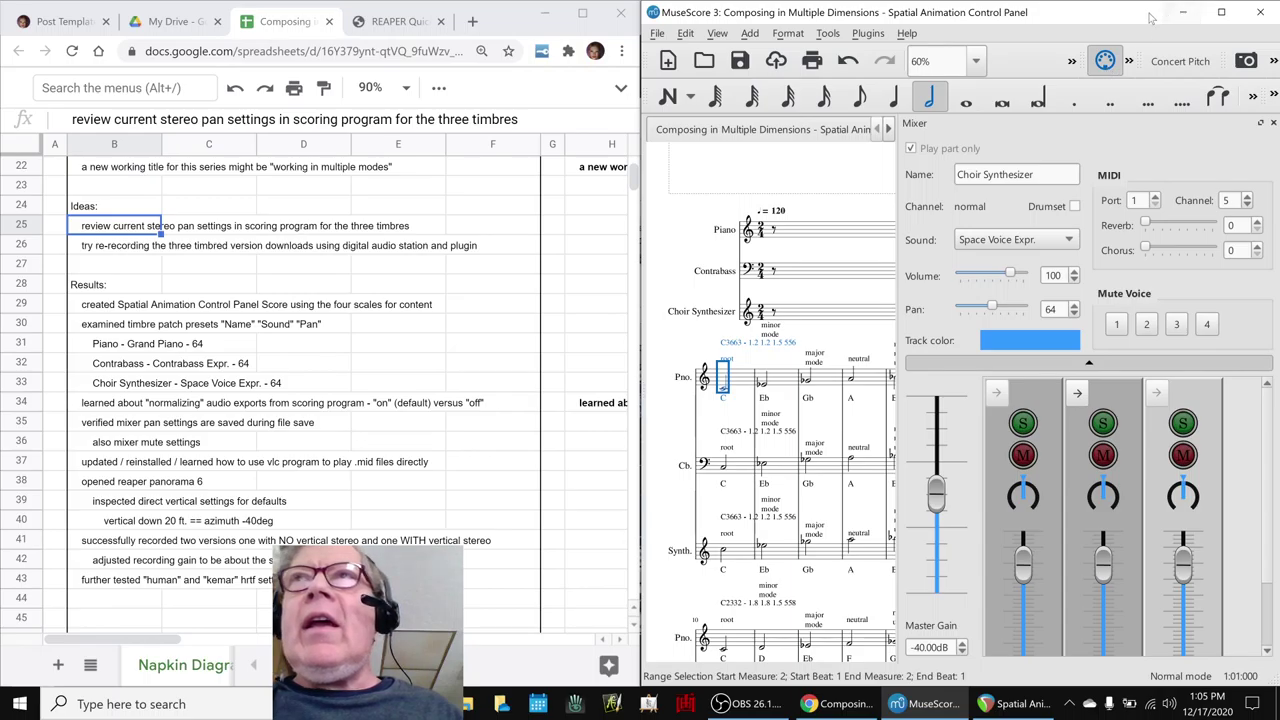
left_click(1182, 12)
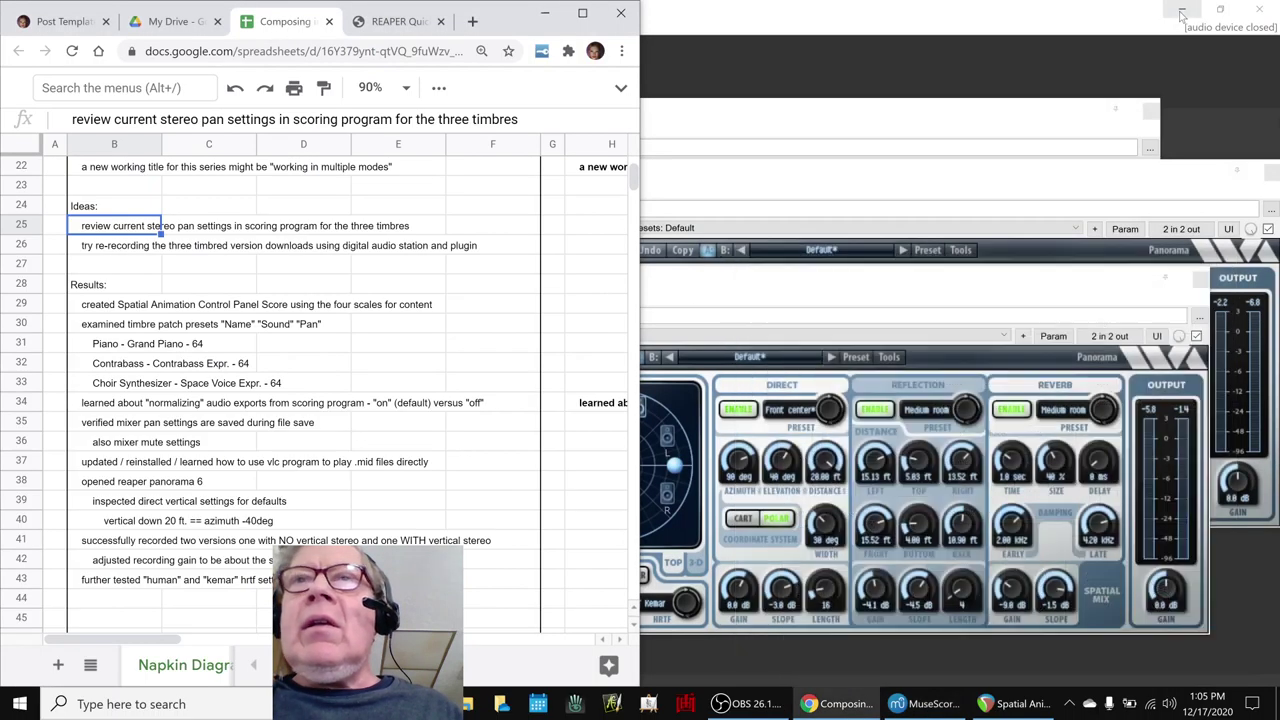
left_click(858, 37)
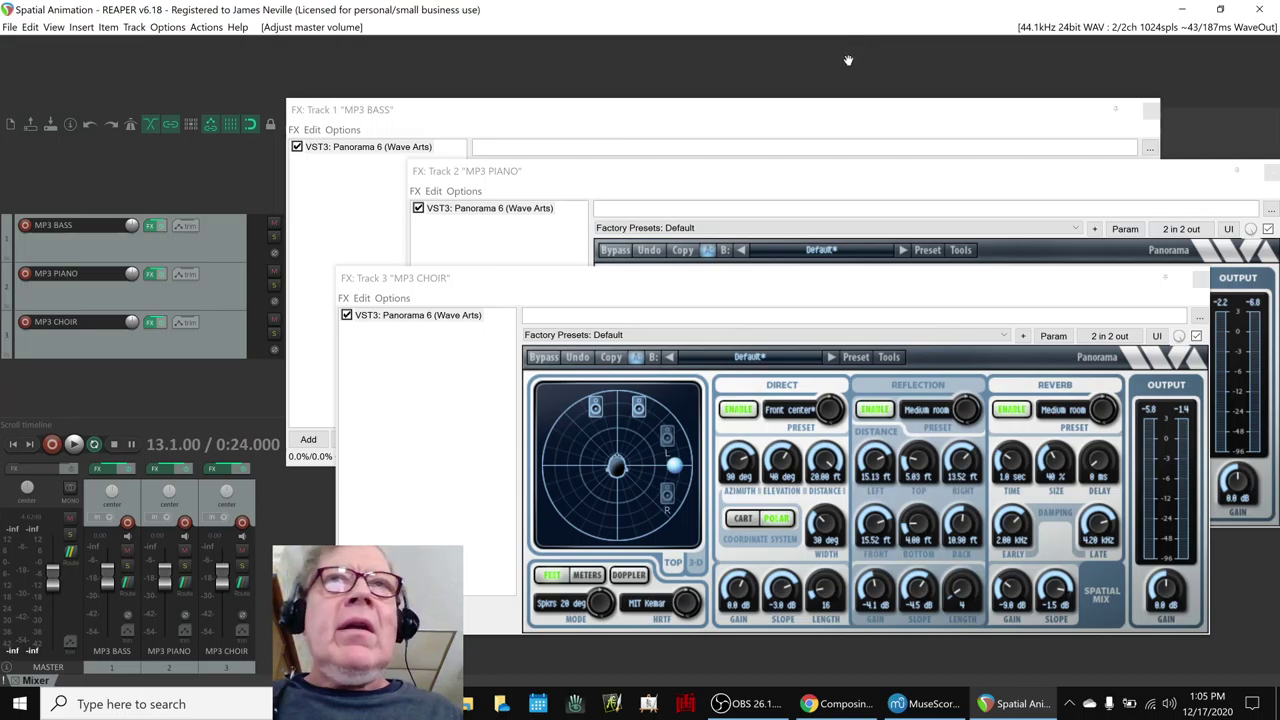
Close the bass, piano and choir Panorama 6 windows and play the three tracks together.
left_click(1150, 112)
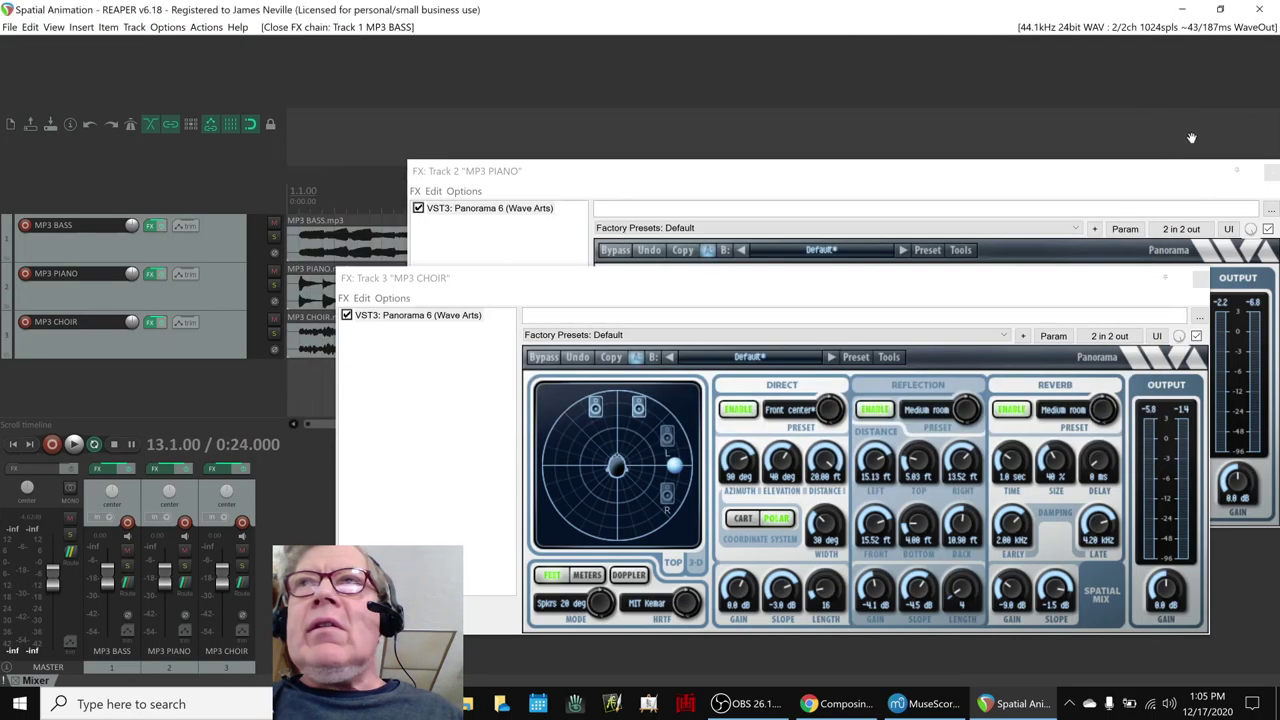
left_click(1275, 192)
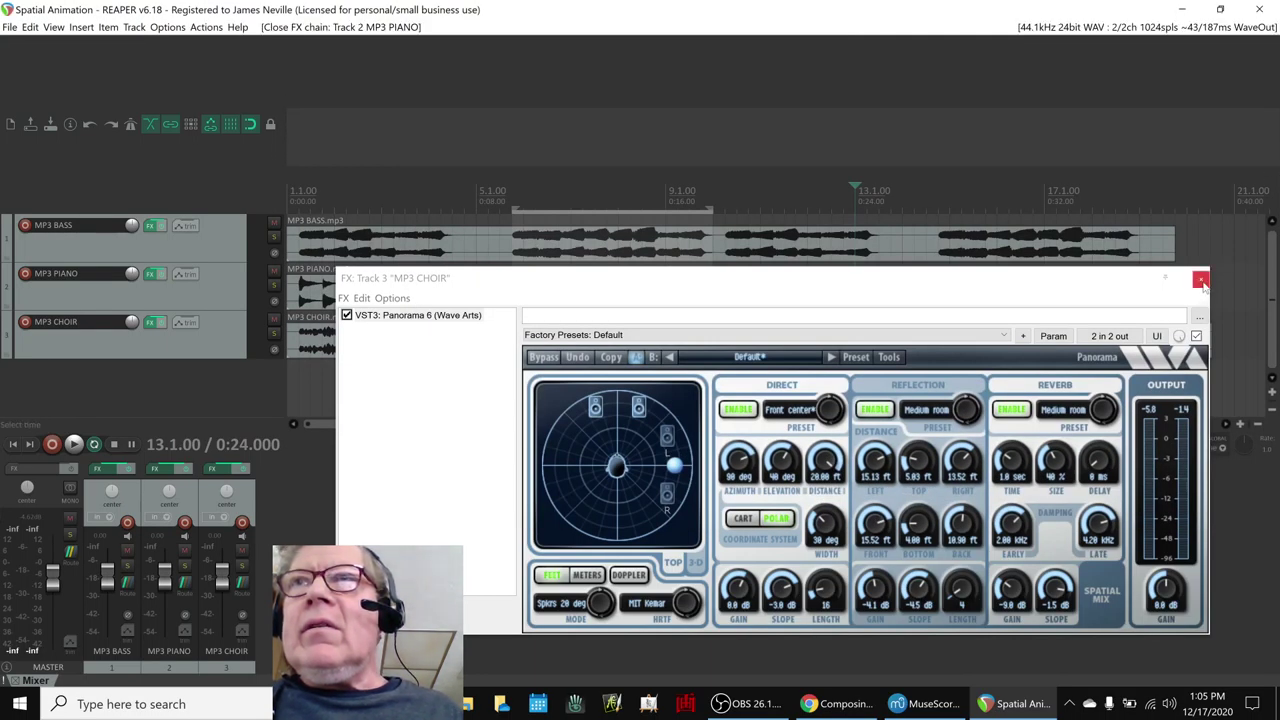
left_click(1200, 278)
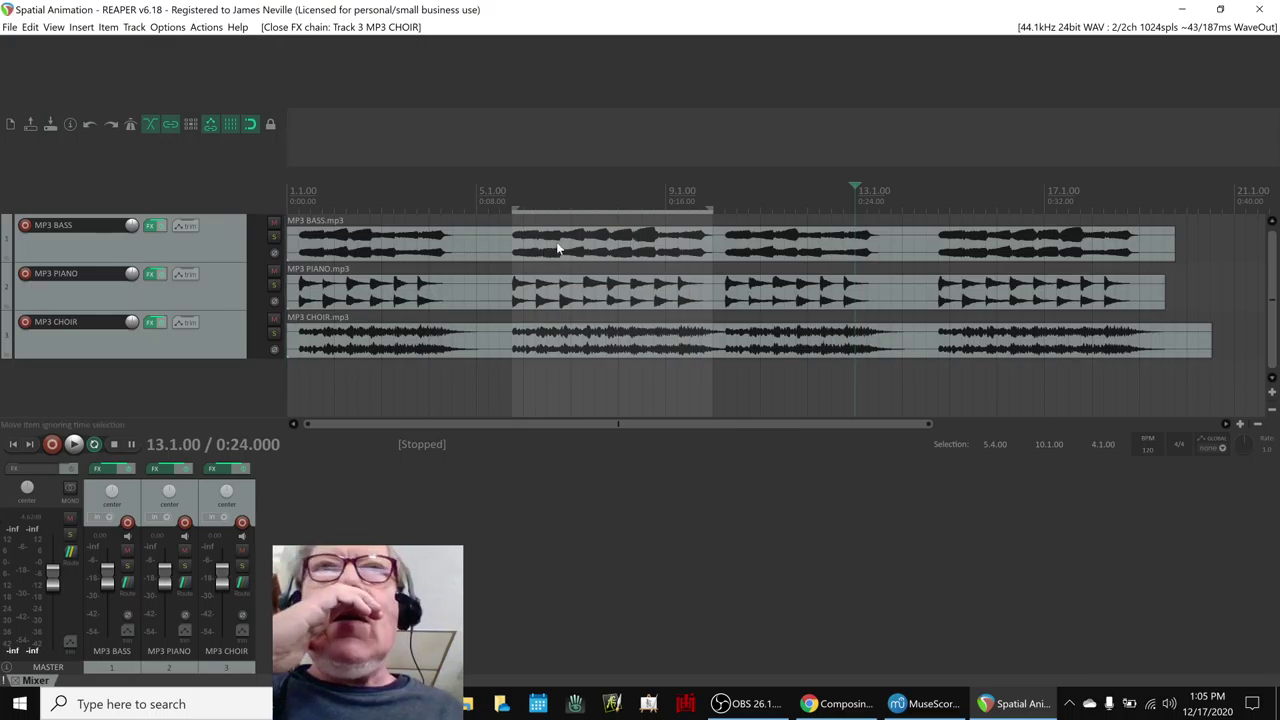
key("space")
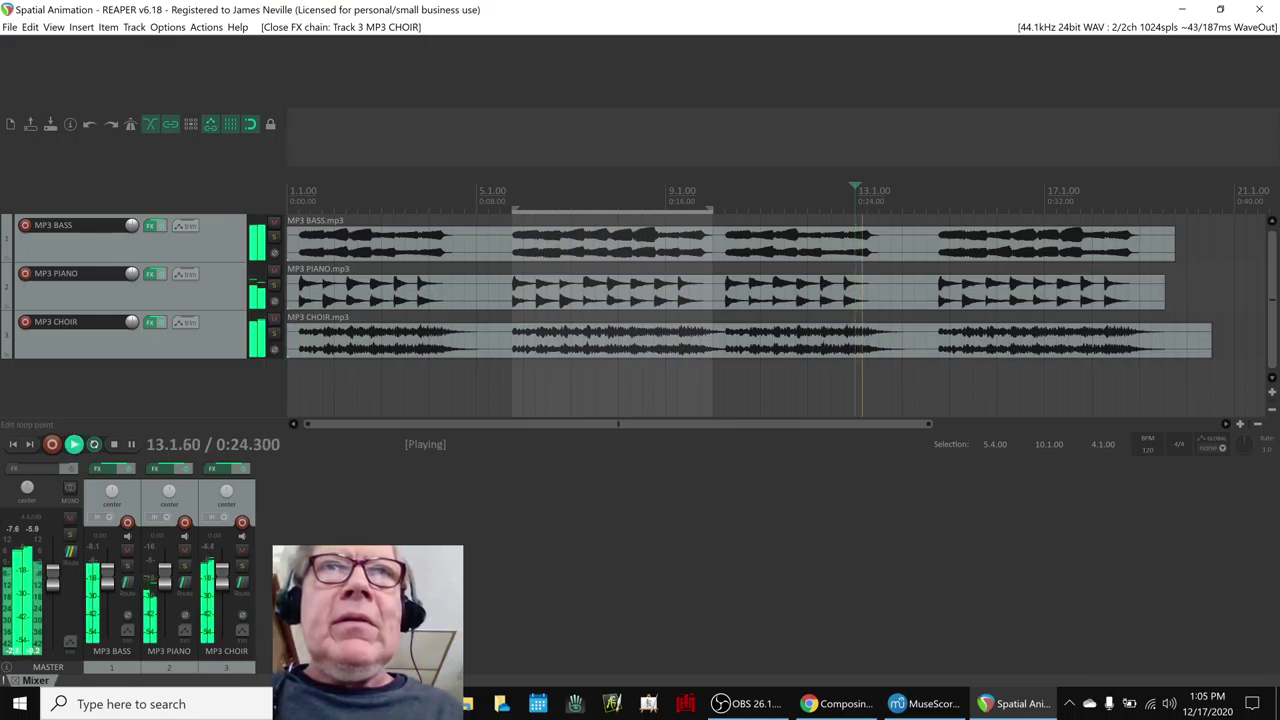
Play and stop the looped section, then reopen the bass track's Panorama 6 window.
key("space")
key("space")
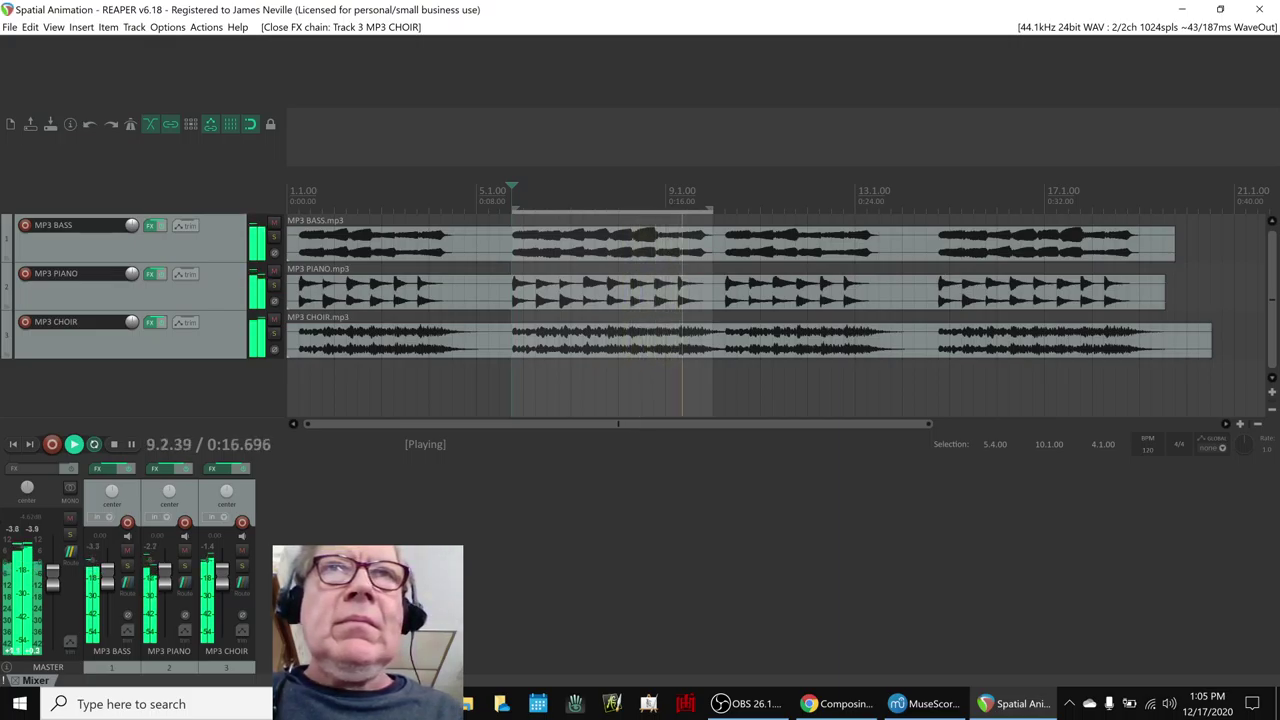
key("space")
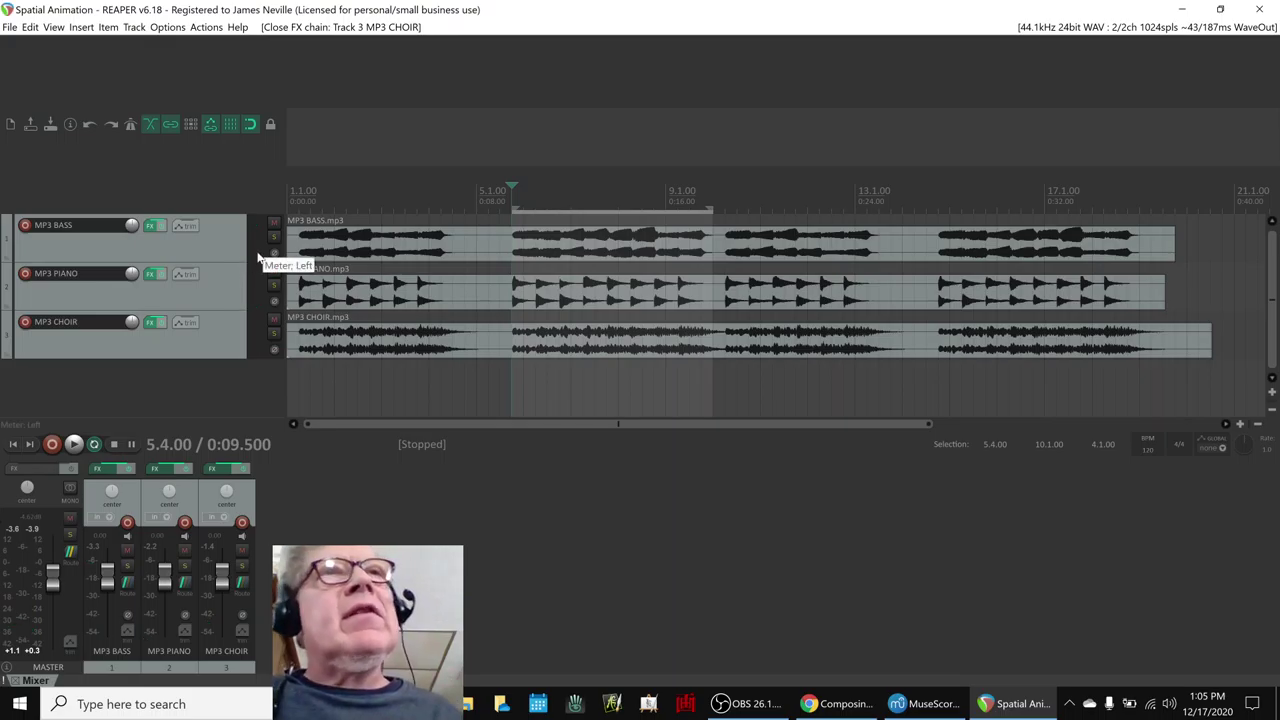
left_click(150, 226)
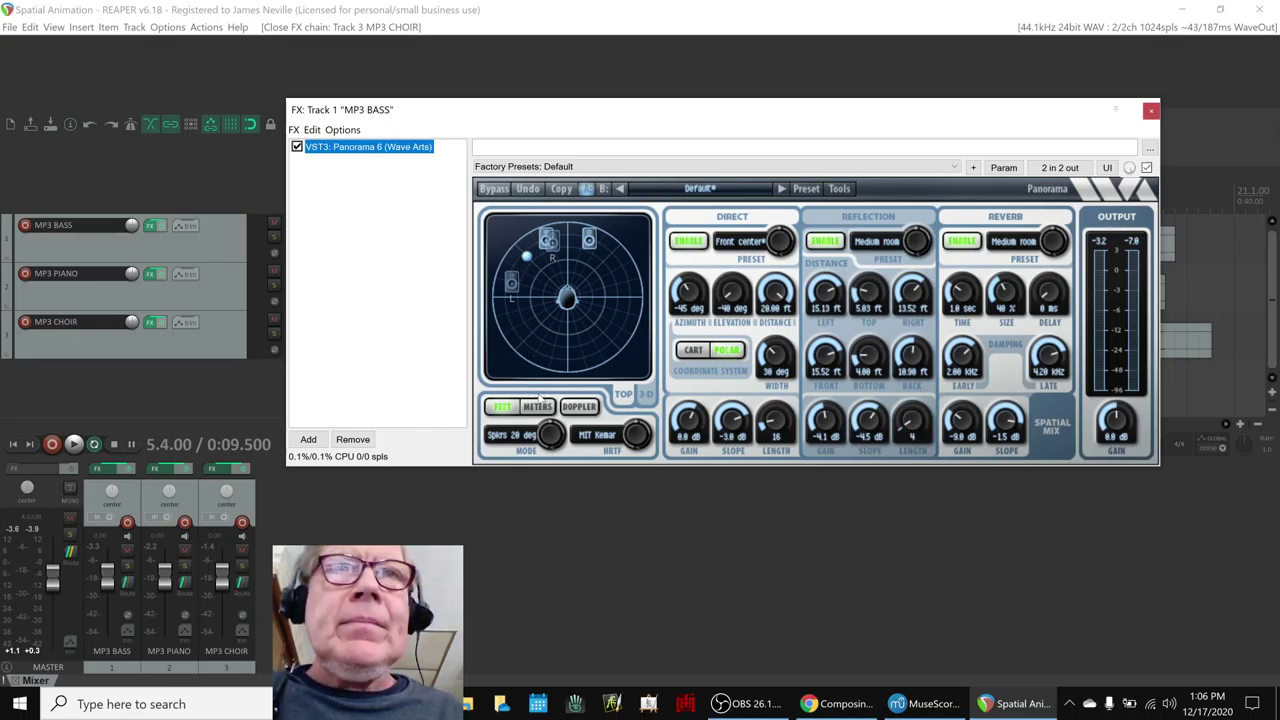
Open Panorama 6 on the piano and choir tracks and step the choir's HRTF to MIT Kemar.
scroll(551, 438, "up", 2)
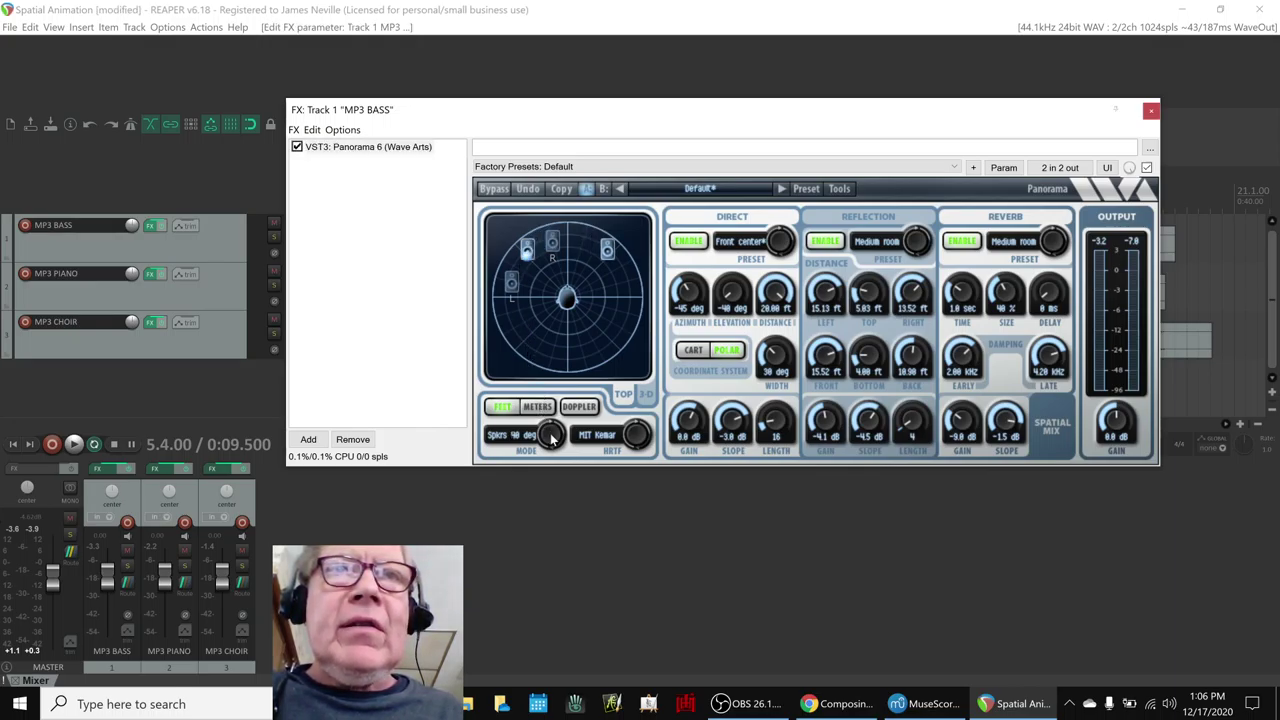
scroll(551, 438, "down", 4)
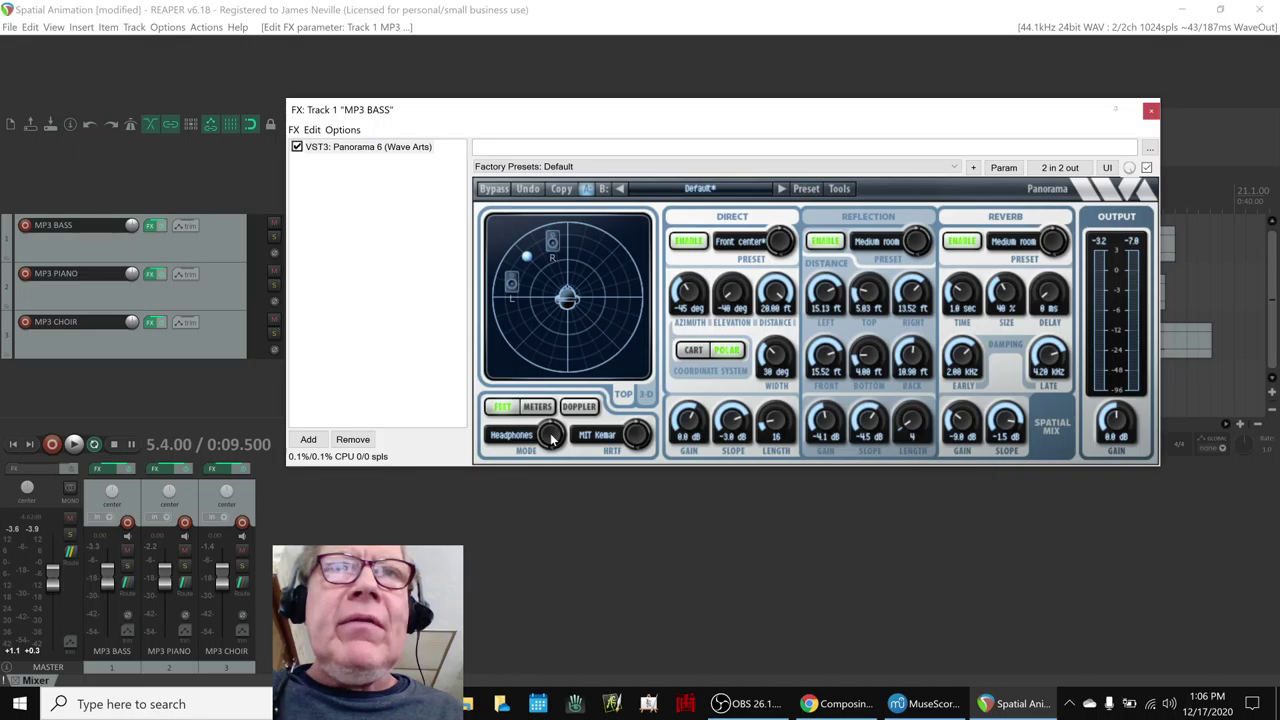
left_click(149, 276)
scroll(670, 497, "down", 3)
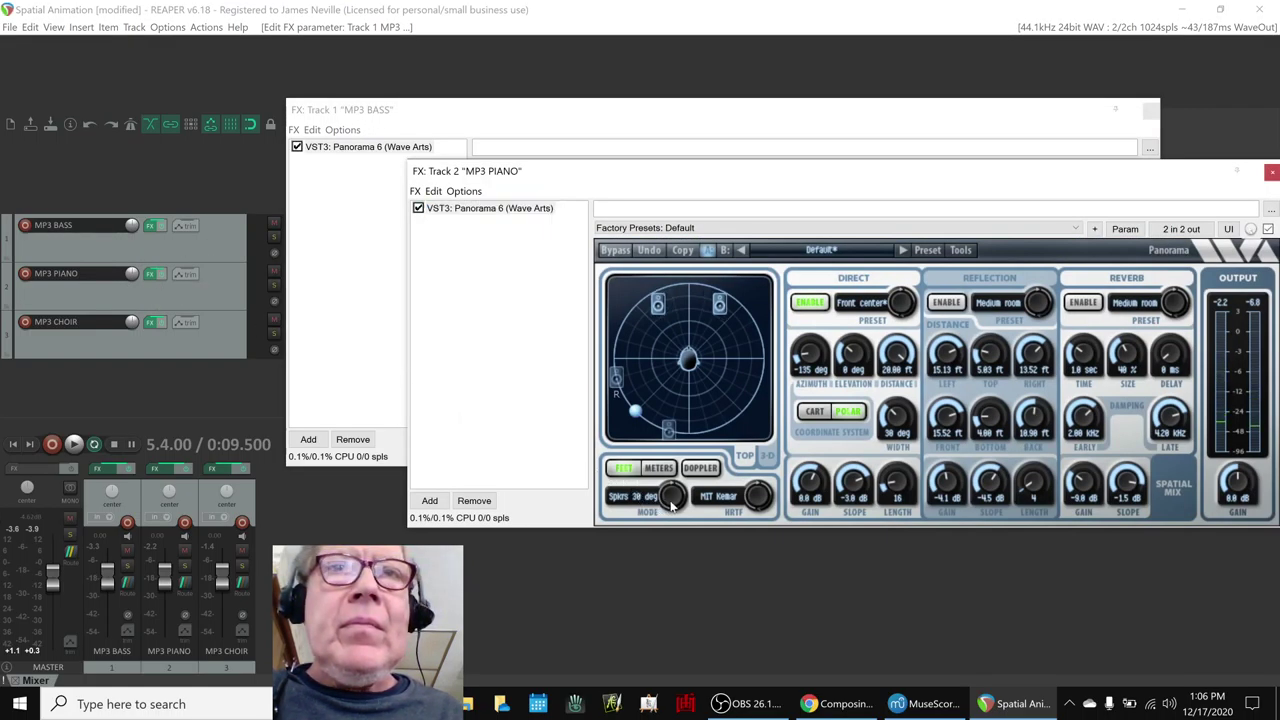
left_click(149, 325)
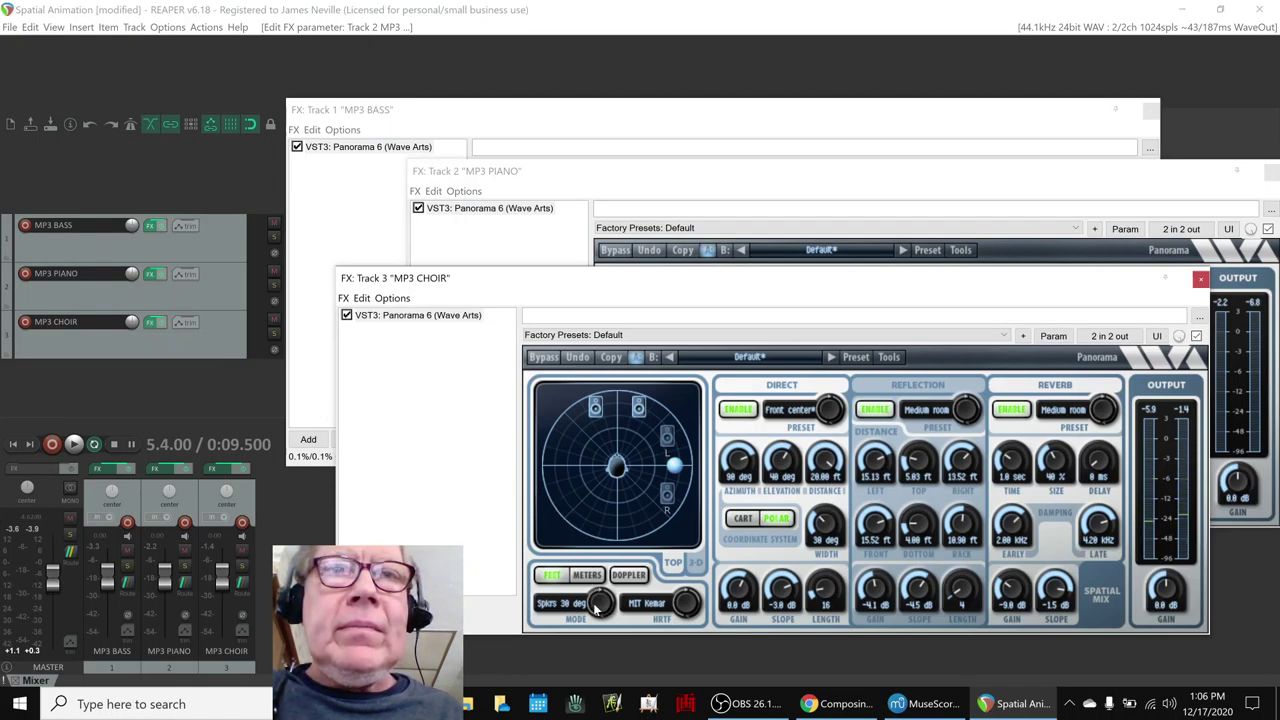
scroll(597, 603, "down", 3)
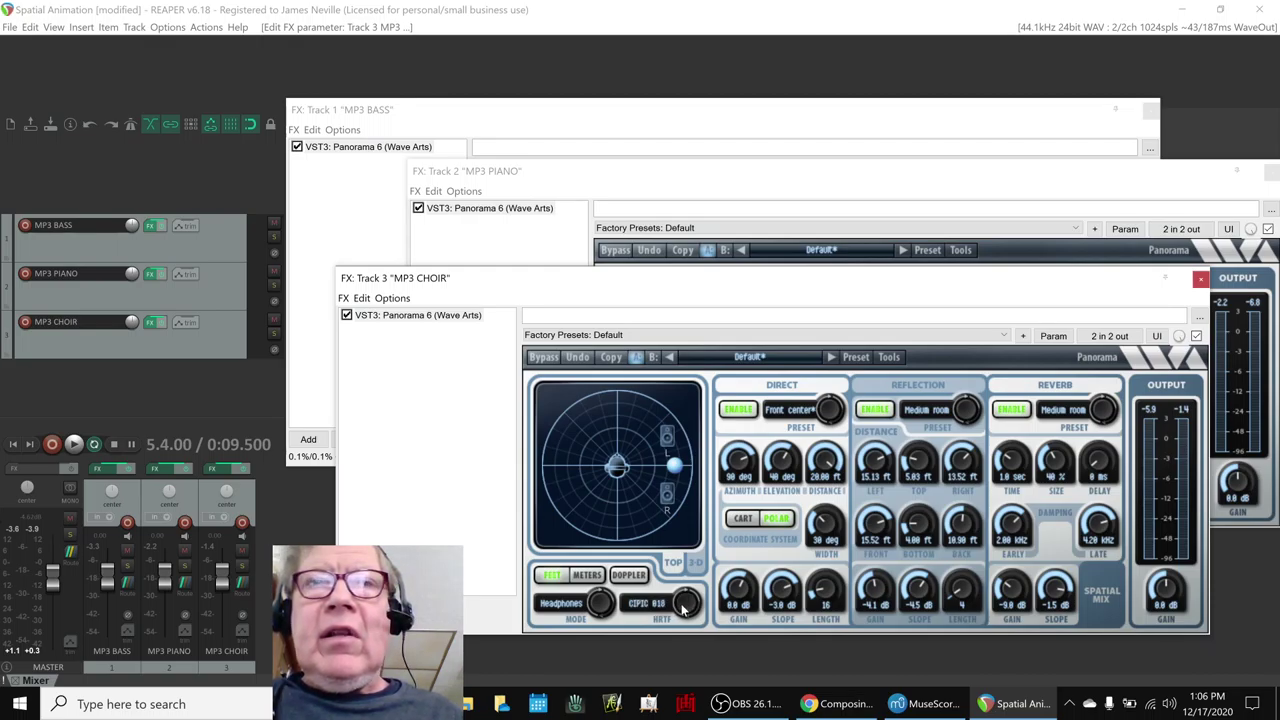
left_click(684, 605)
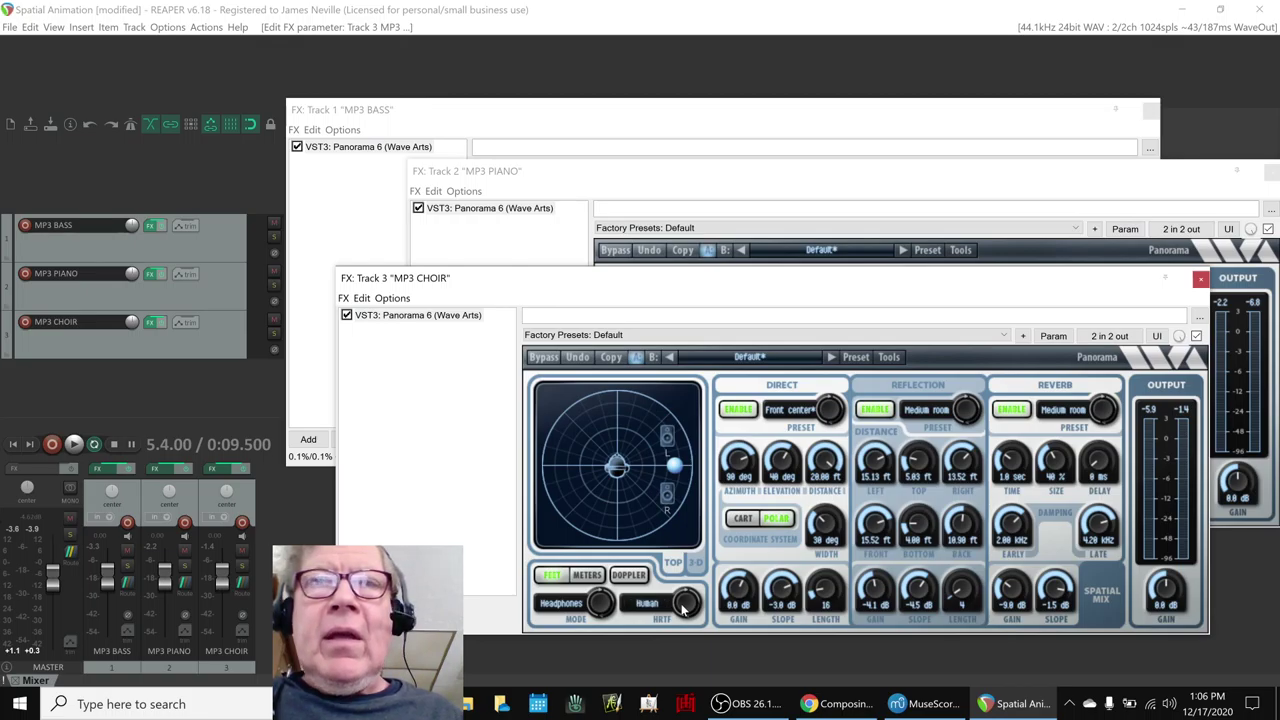
left_click(684, 605)
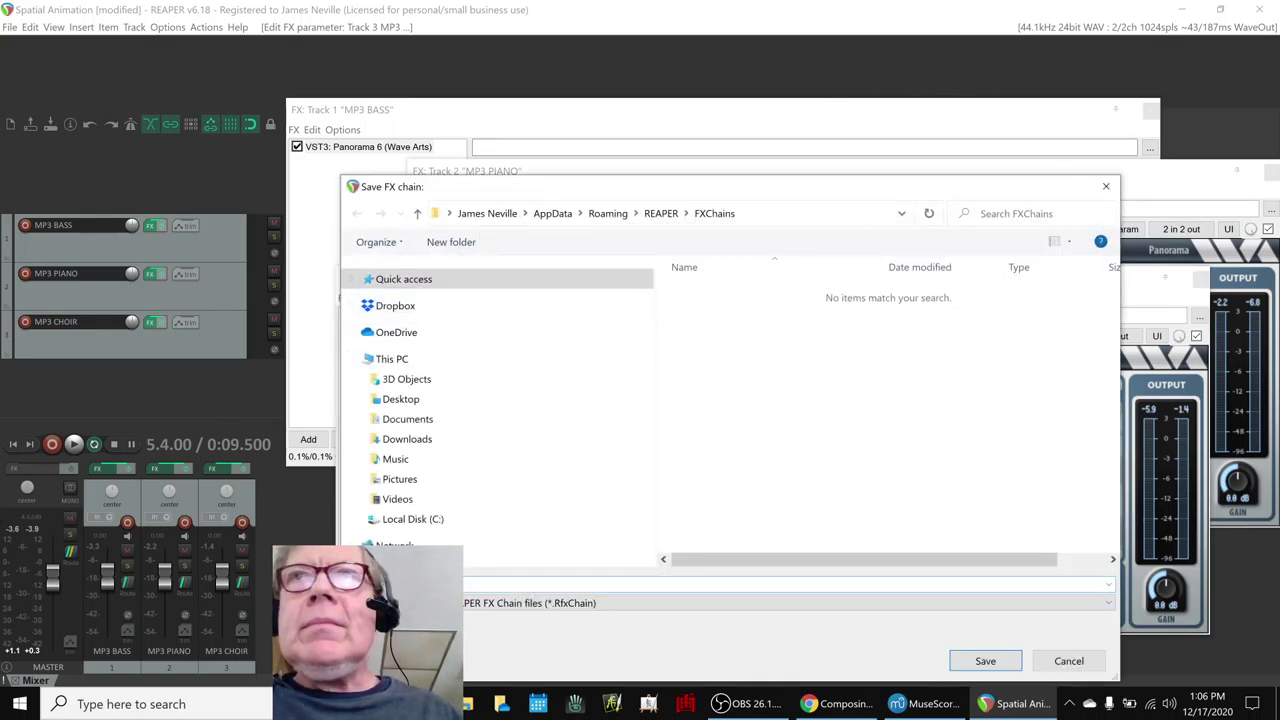
Dismiss the FX chain save prompt and play the full project once.
key("Escape")
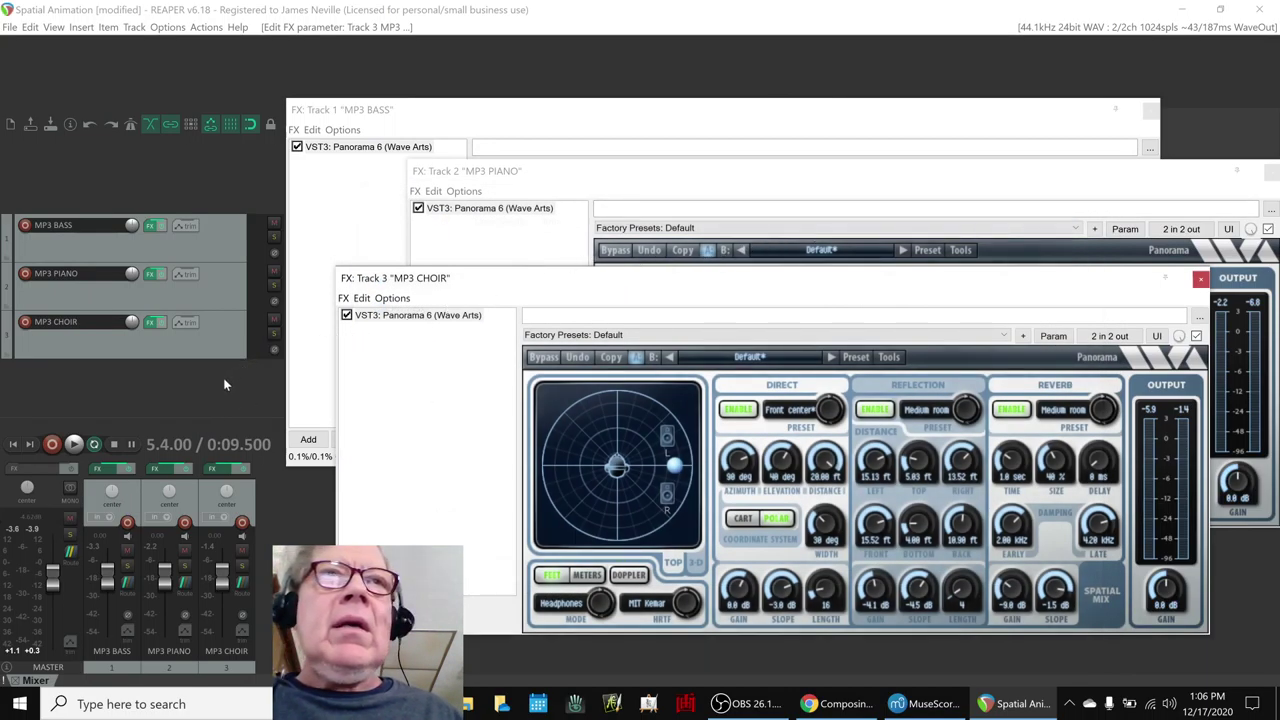
left_click(224, 384)
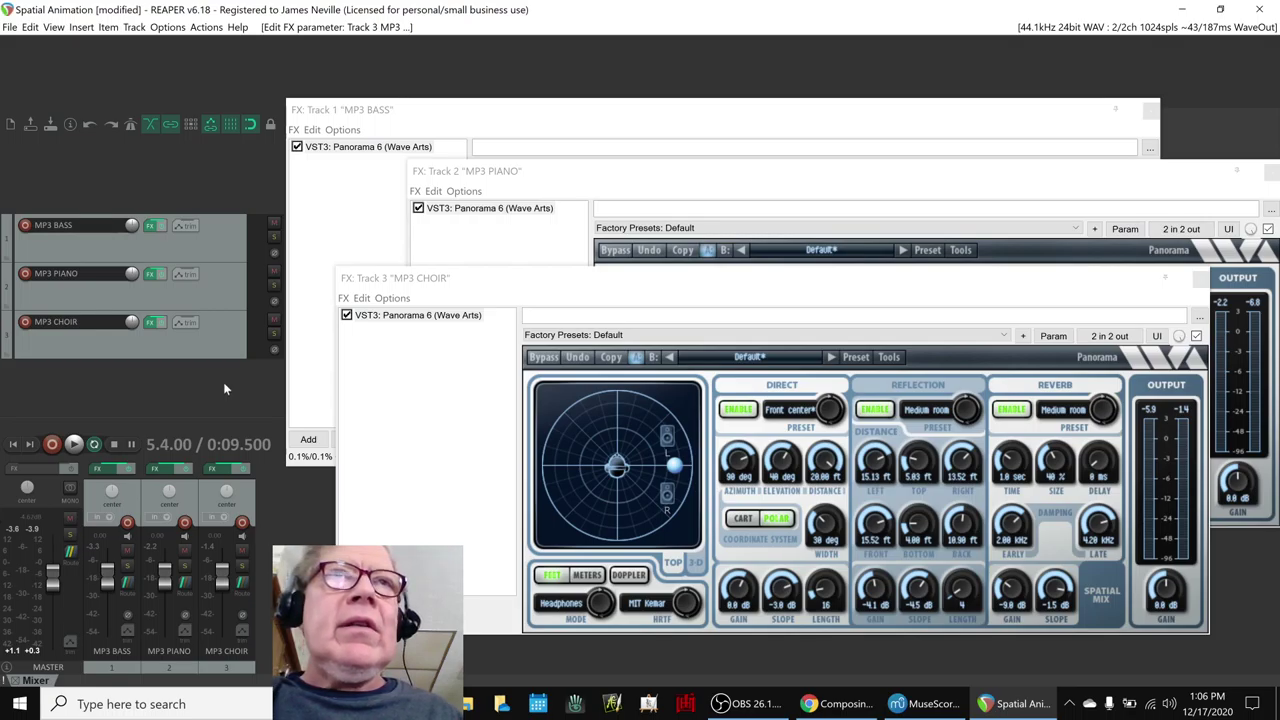
key("space")
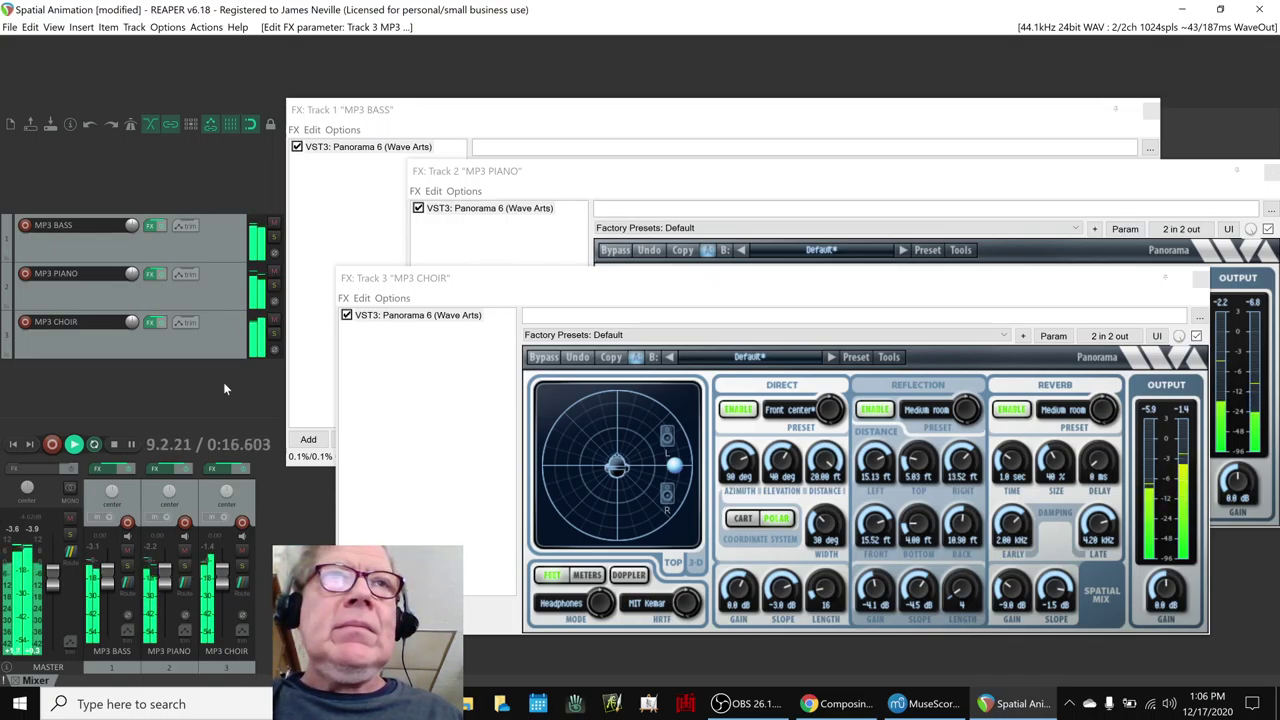
key("space")
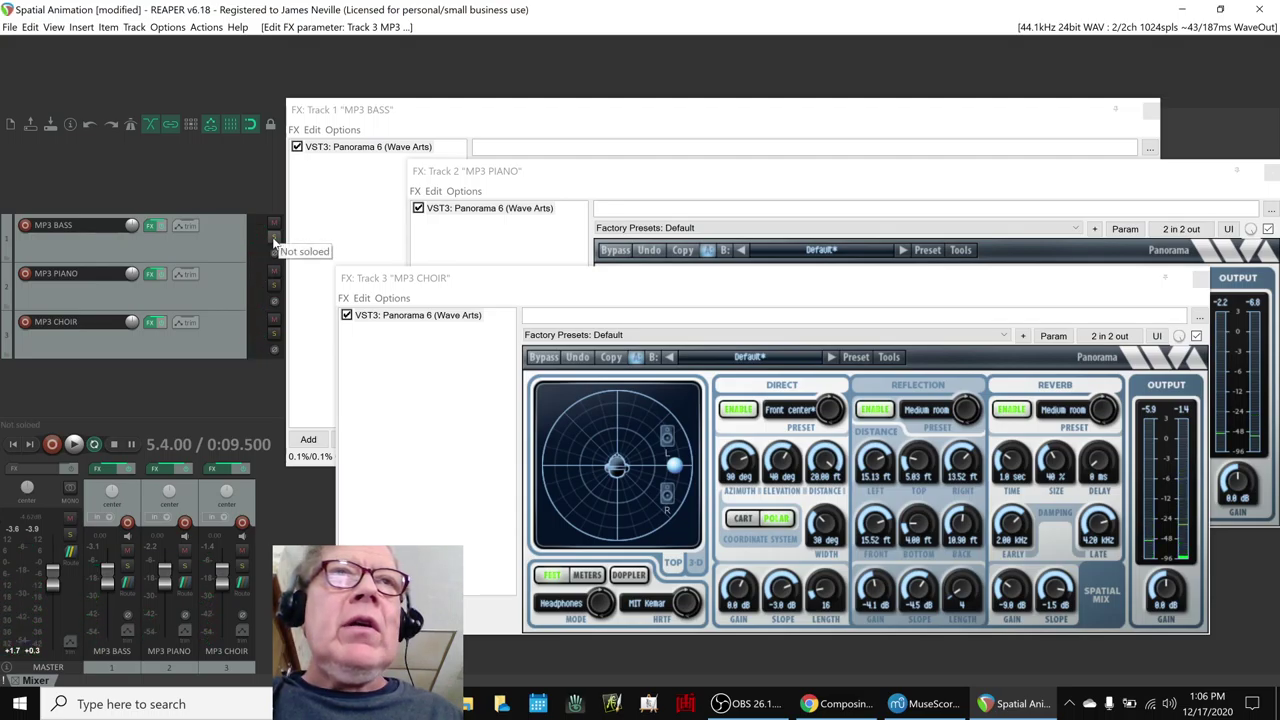
Audition the bass soloed, then the piano soloed with its Panorama window in front.
left_click(274, 241)
key("space")
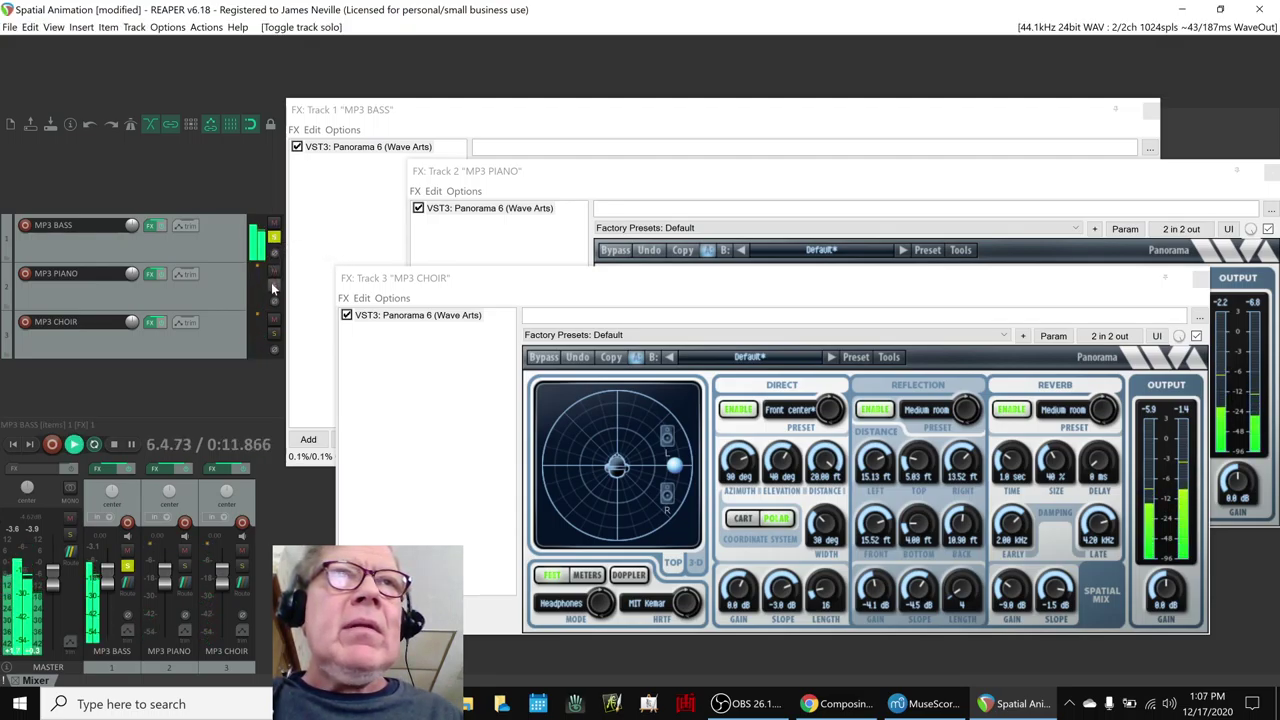
left_click(274, 286)
left_click(276, 238)
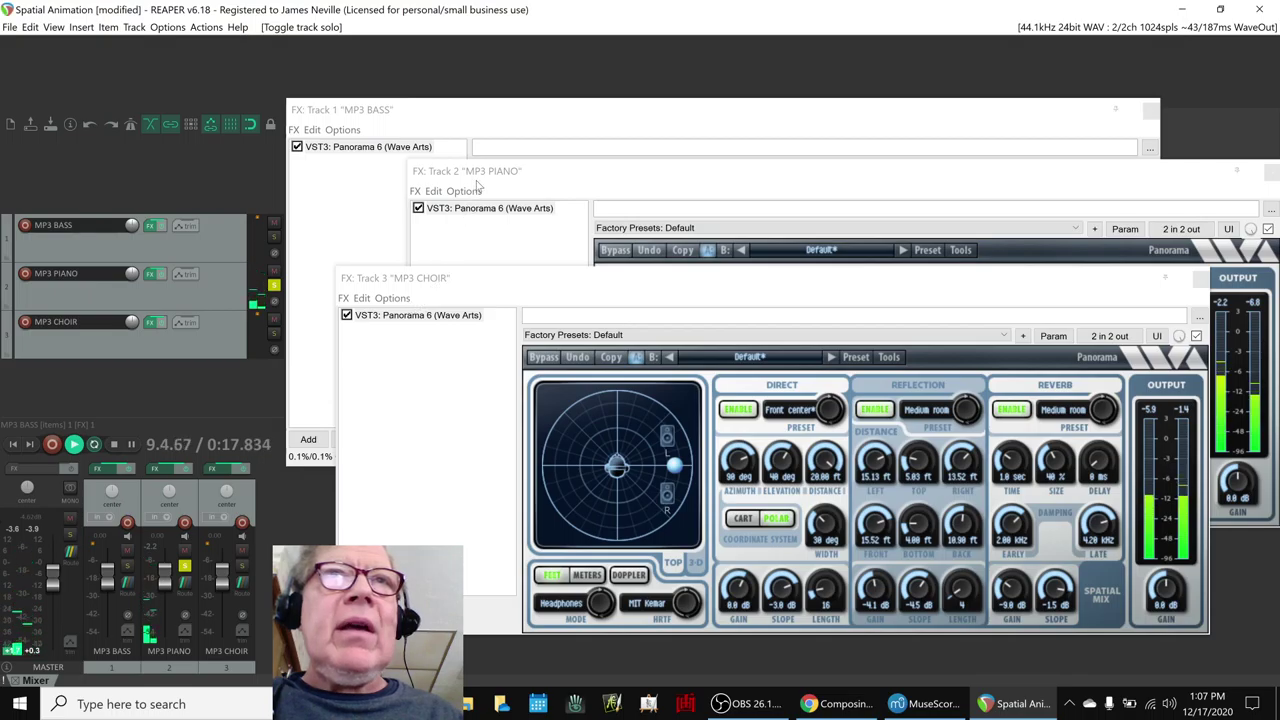
left_click(480, 187)
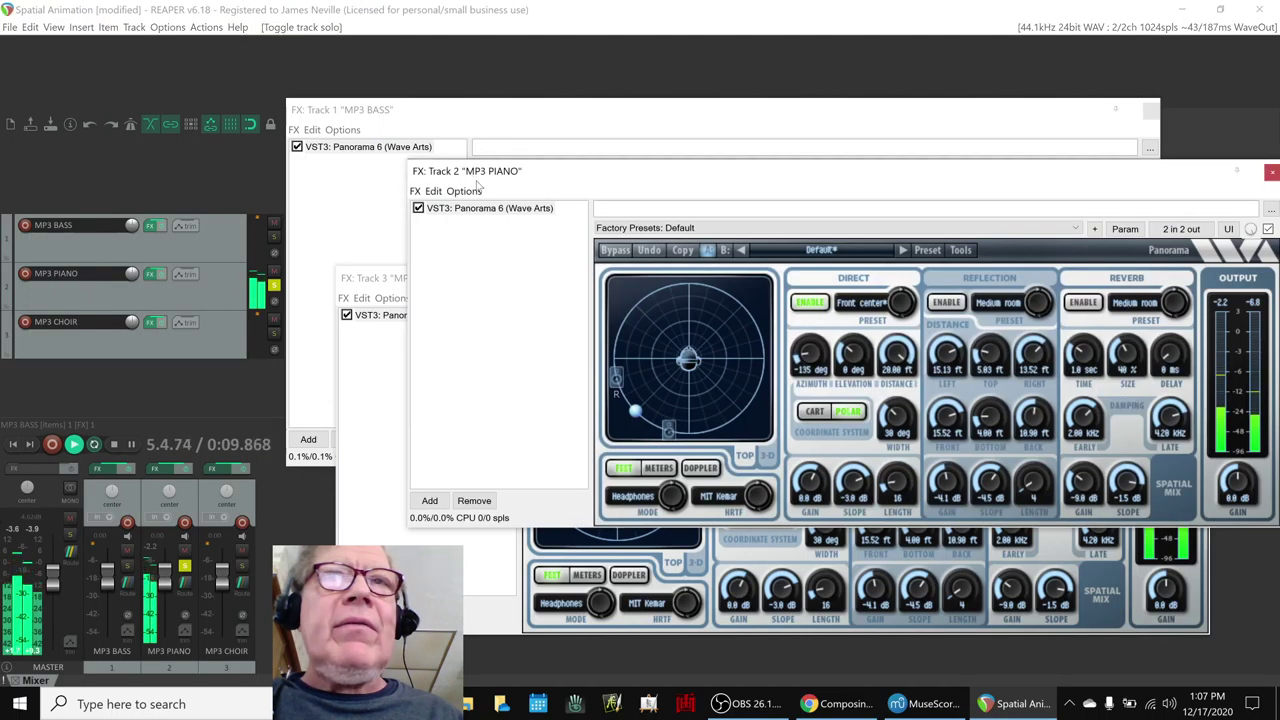
Audition the choir soloed with its Panorama window in front, then stop and unsolo it.
left_click(274, 332)
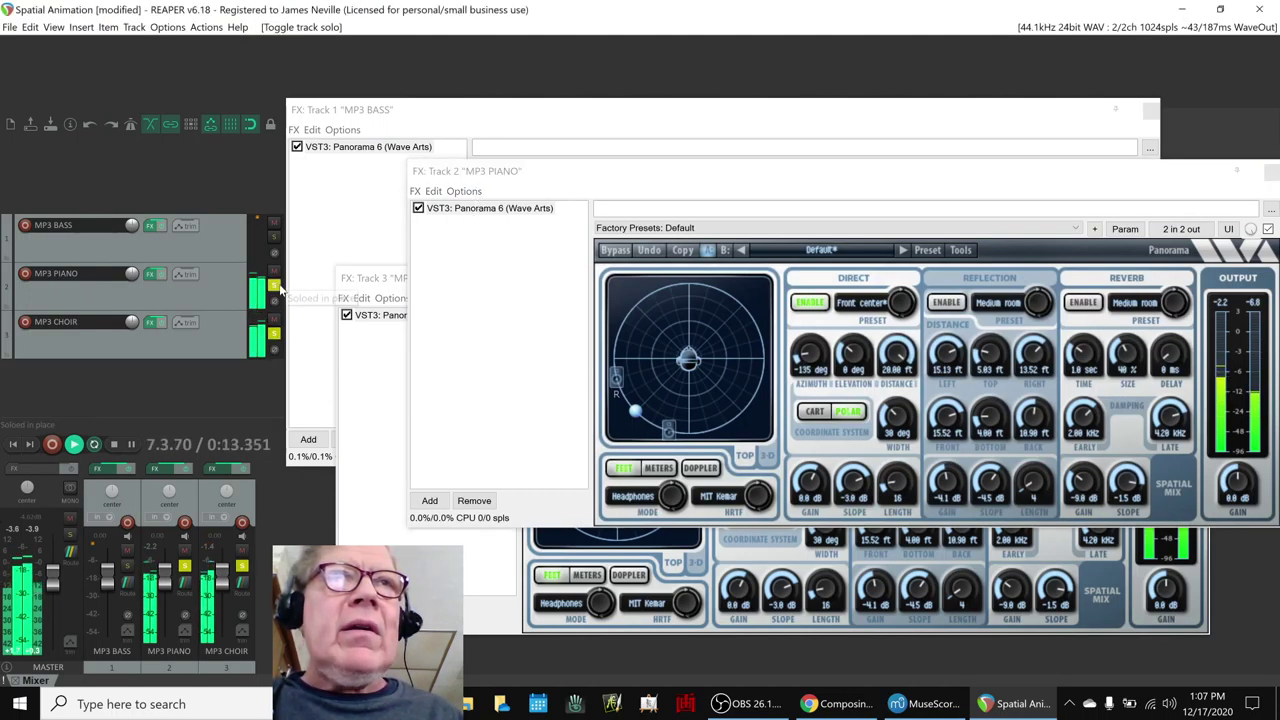
left_click(276, 286)
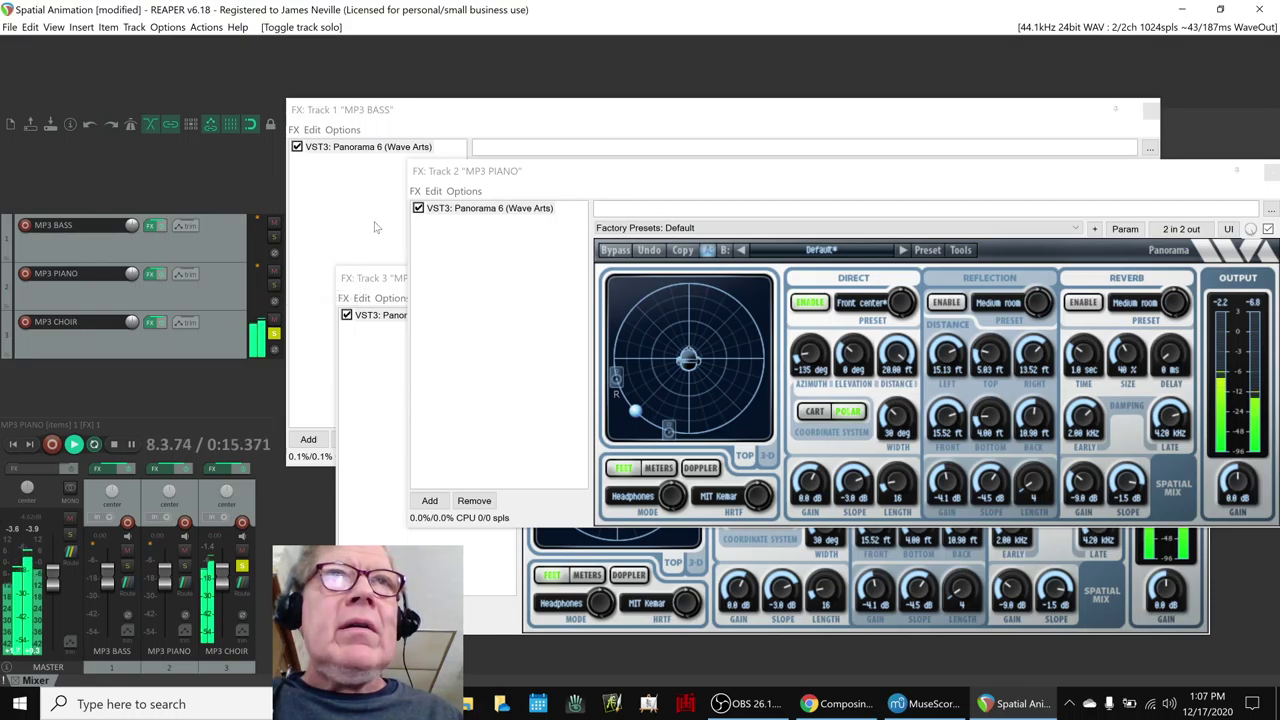
left_click(378, 284)
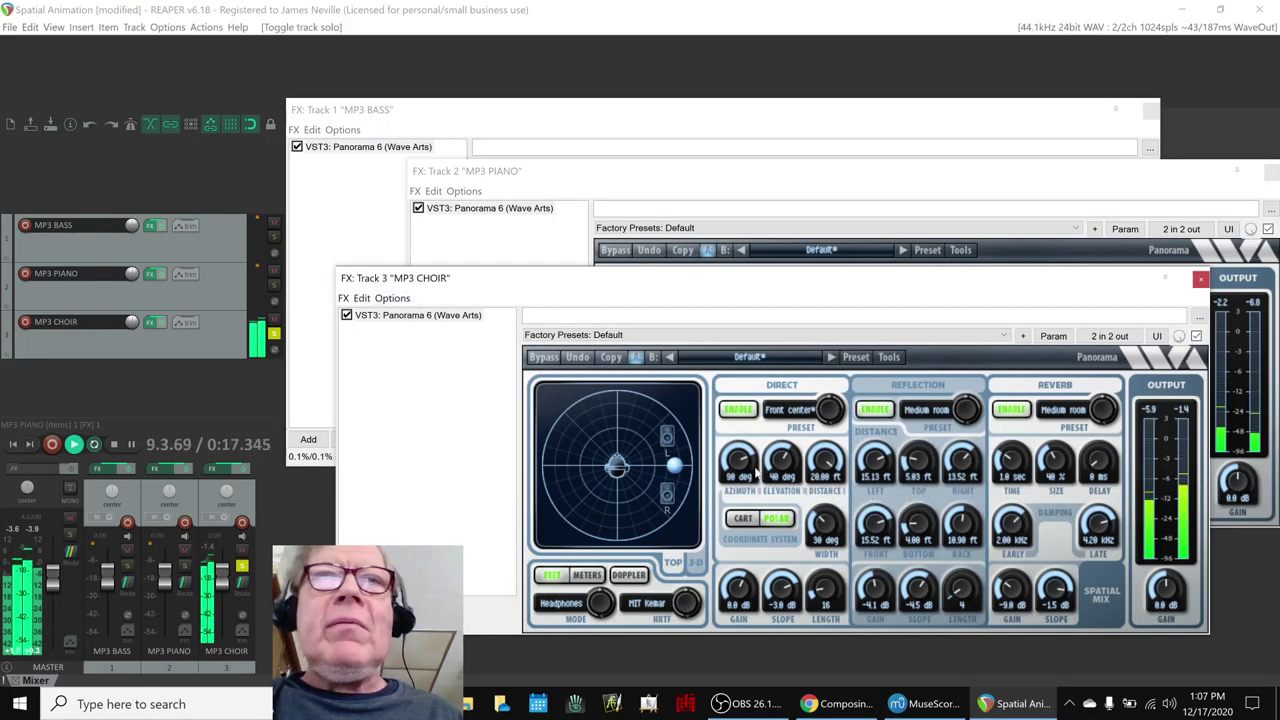
key("space")
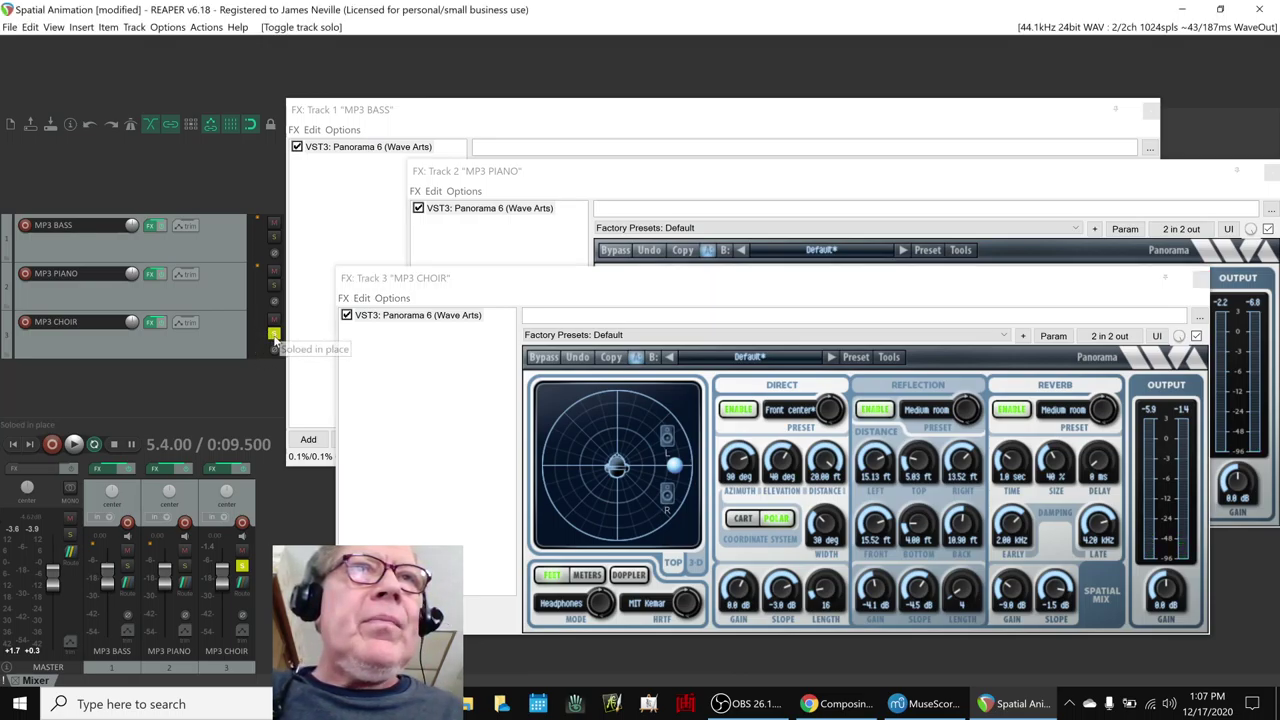
left_click(275, 334)
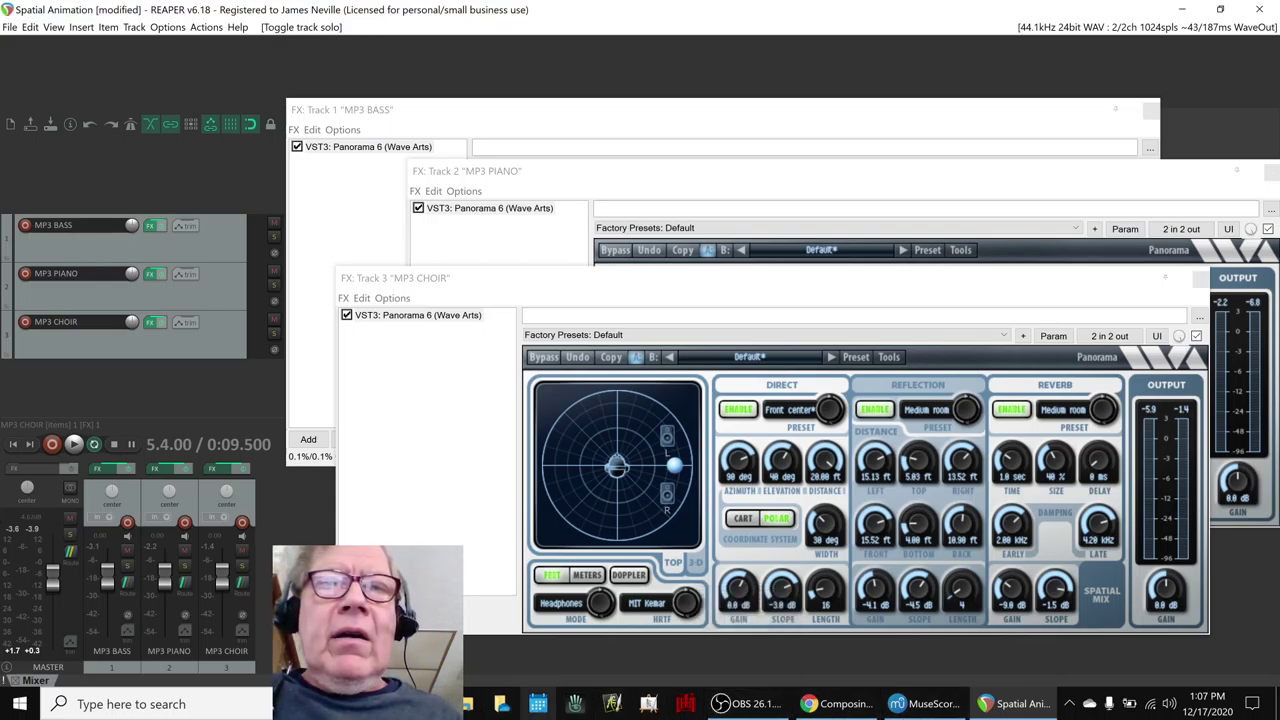
Open the desktop folder jn - Spatial Animation 17-Dec-2020 and play the Spatial Animation Stereo video.
left_click(1252, 706)
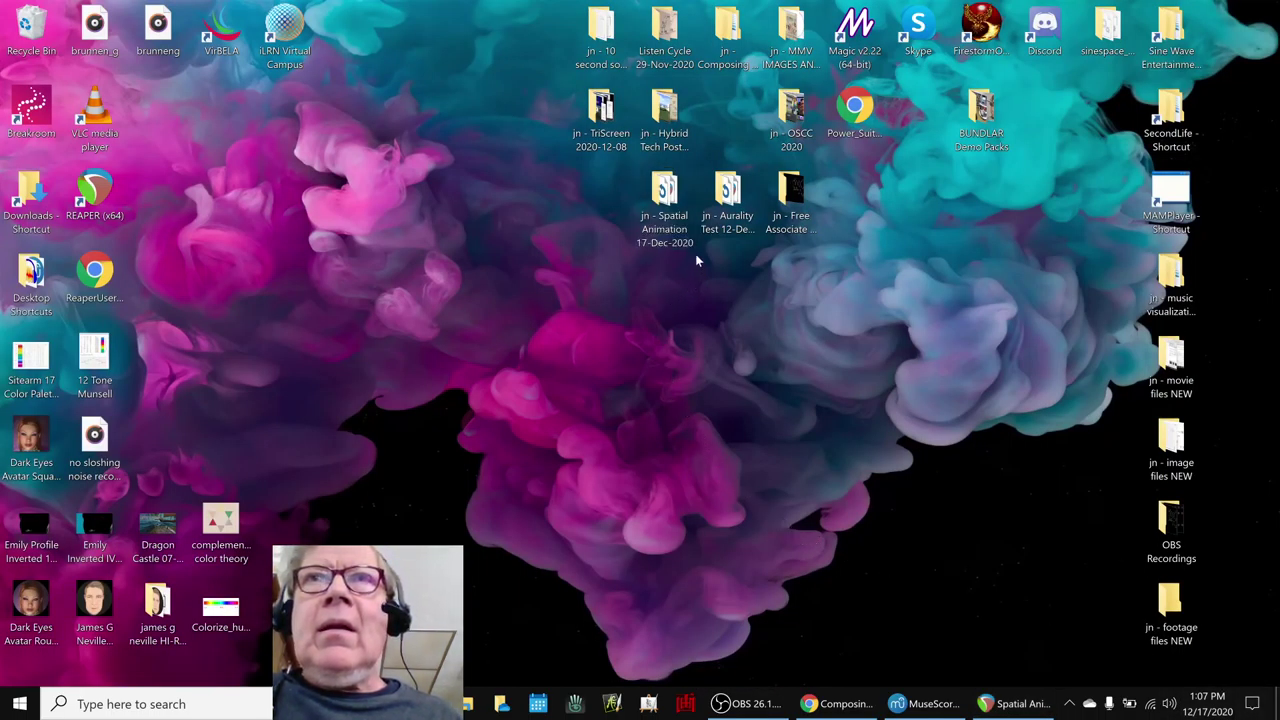
double_click(665, 212)
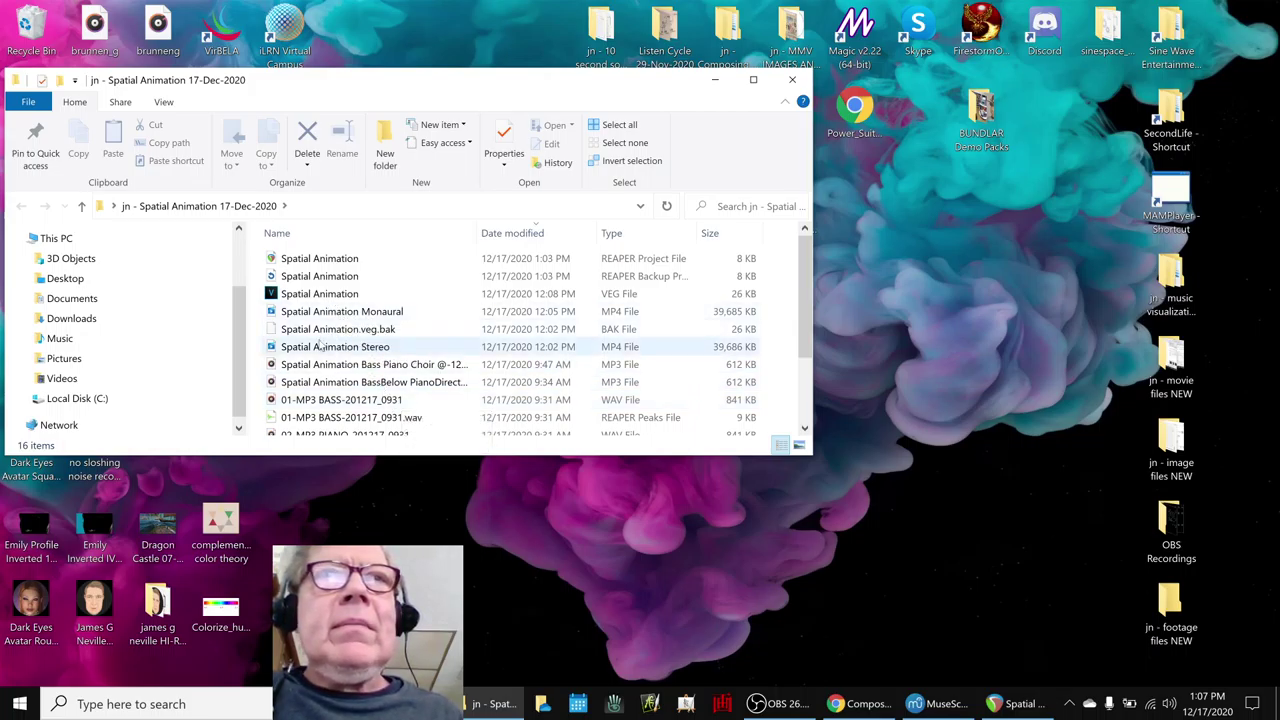
double_click(320, 346)
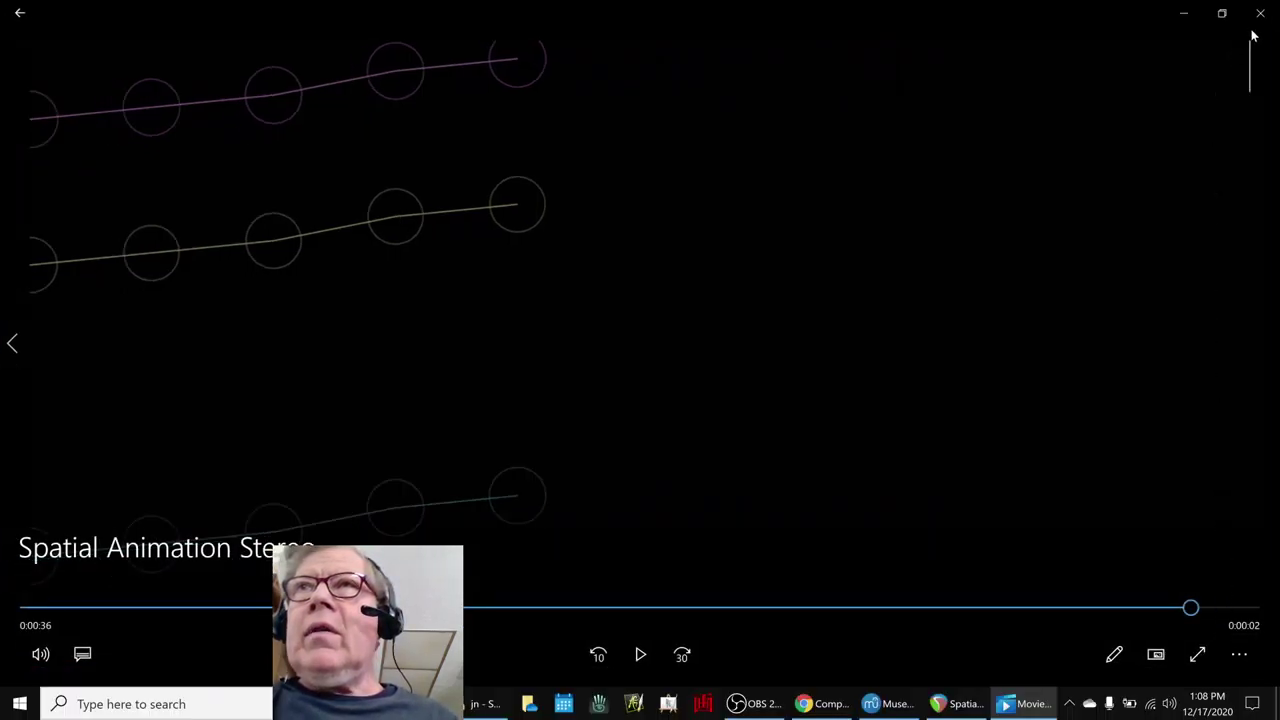
Close the video and add an 'Ideas Next Time:' heading in B45 of the notes.
left_click(1260, 13)
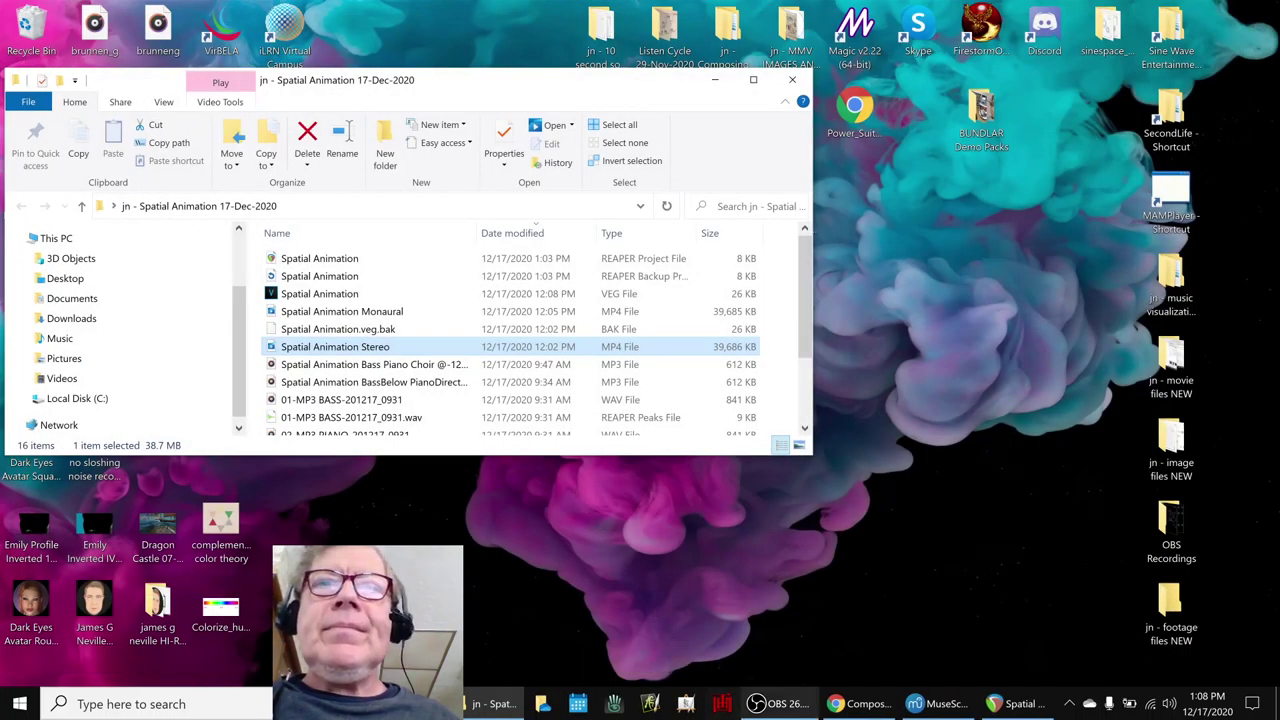
left_click(860, 703)
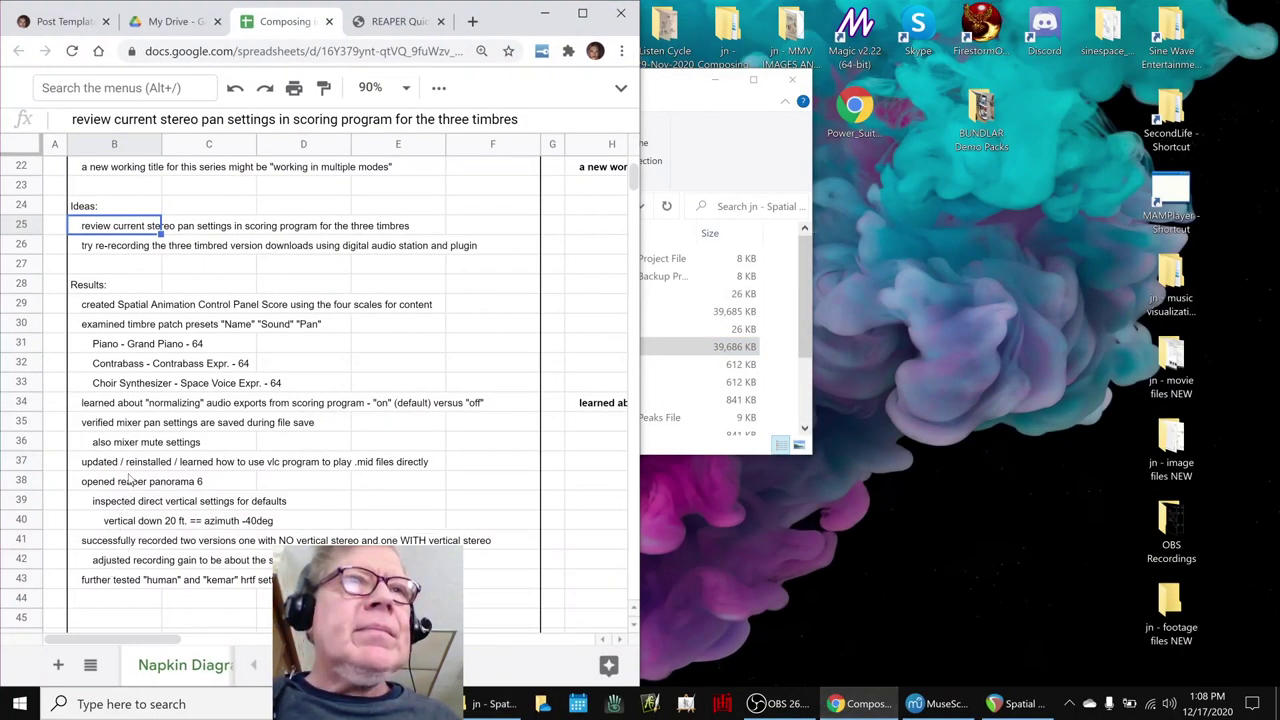
scroll(130, 480, "down", 2)
left_click(89, 484)
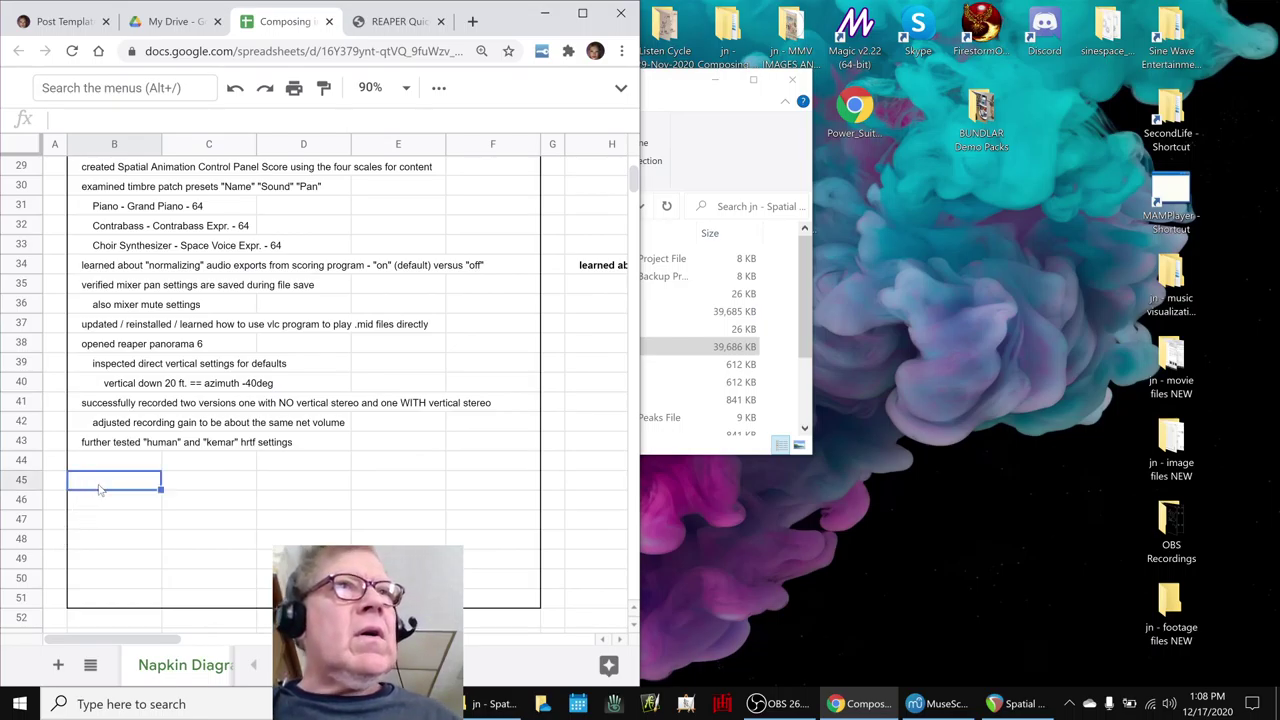
type("(de")
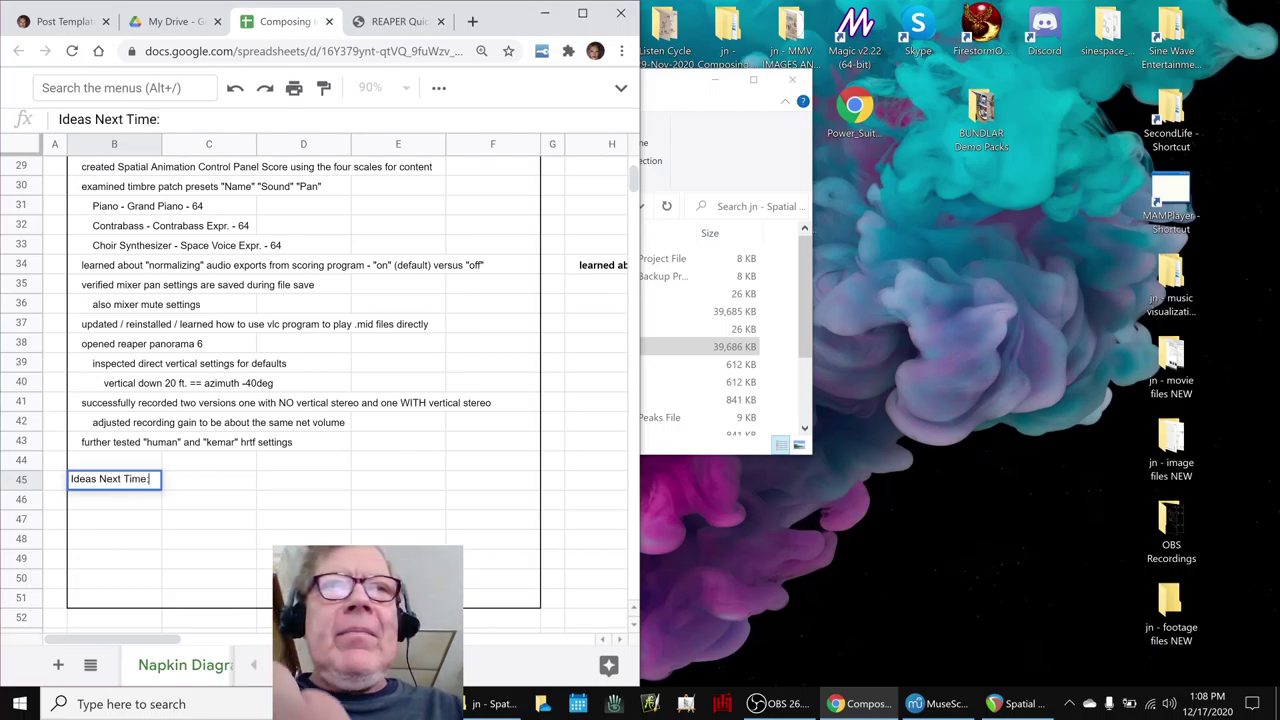
key("Return")
Enter a B46 note asking whether we're 'buying' the panorama vertical stereo effect.
type("keep listen")
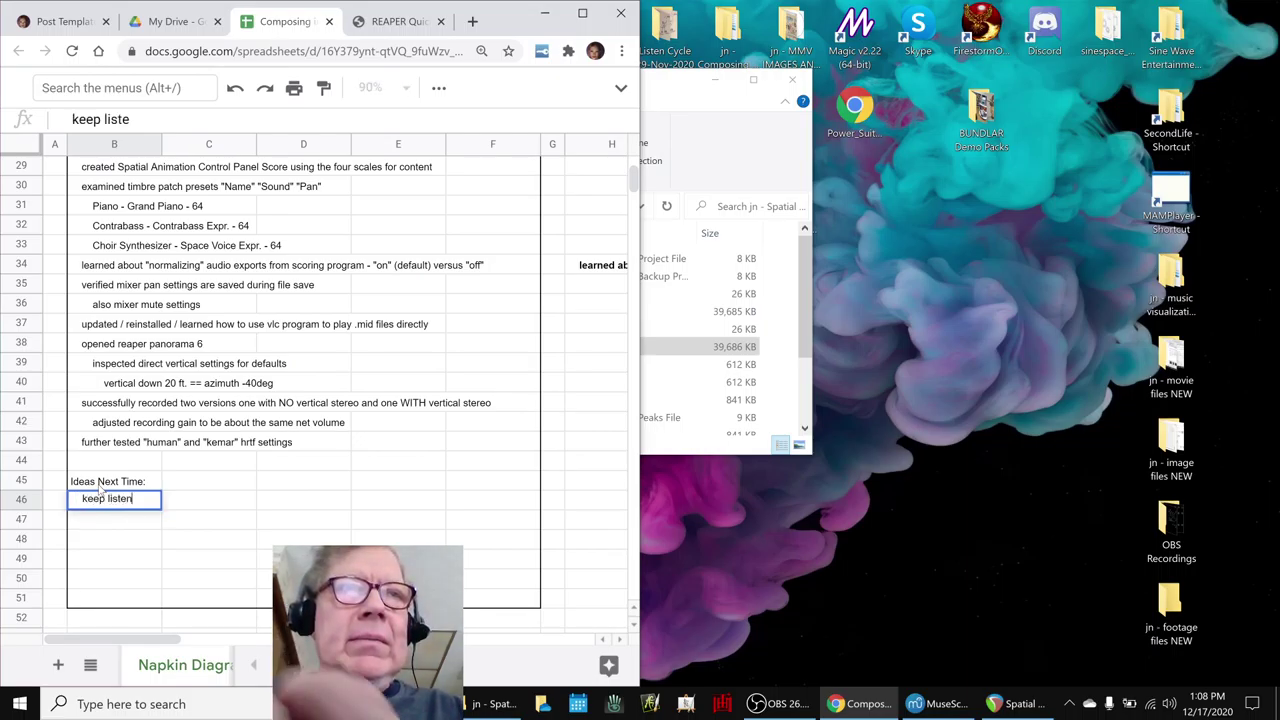
type("ing and looking - ")
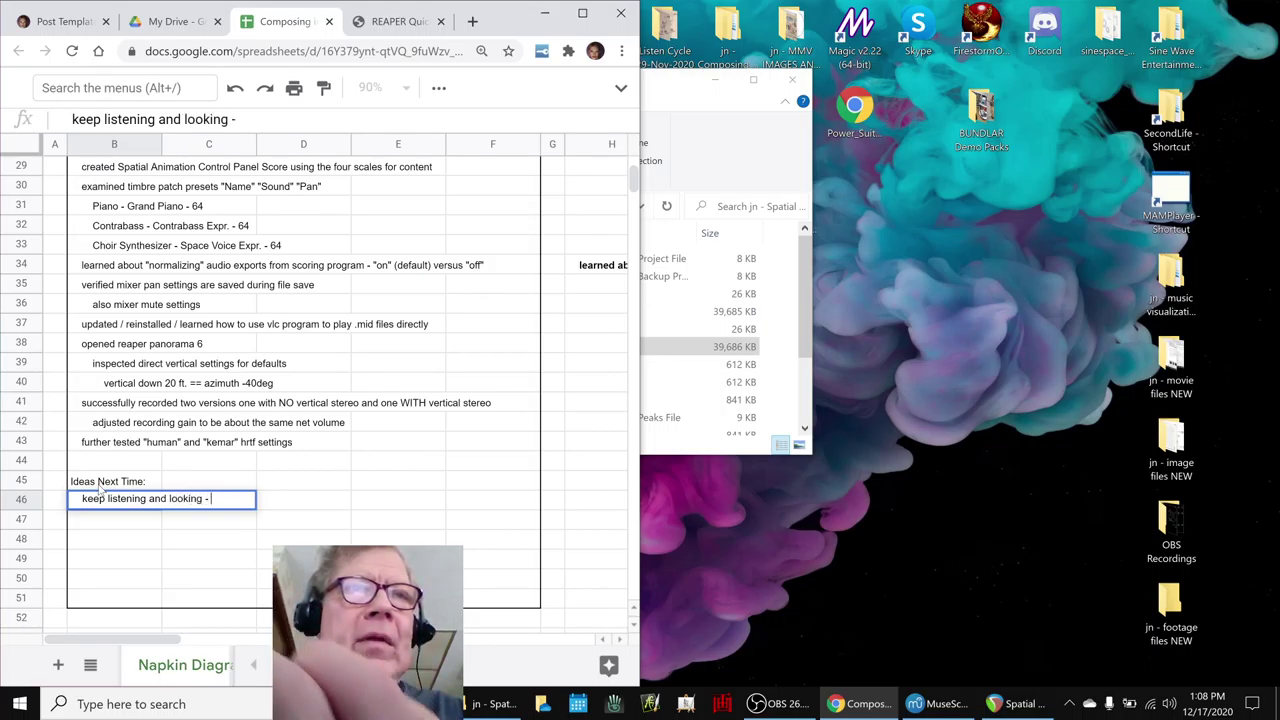
type("are we \"buying\" ")
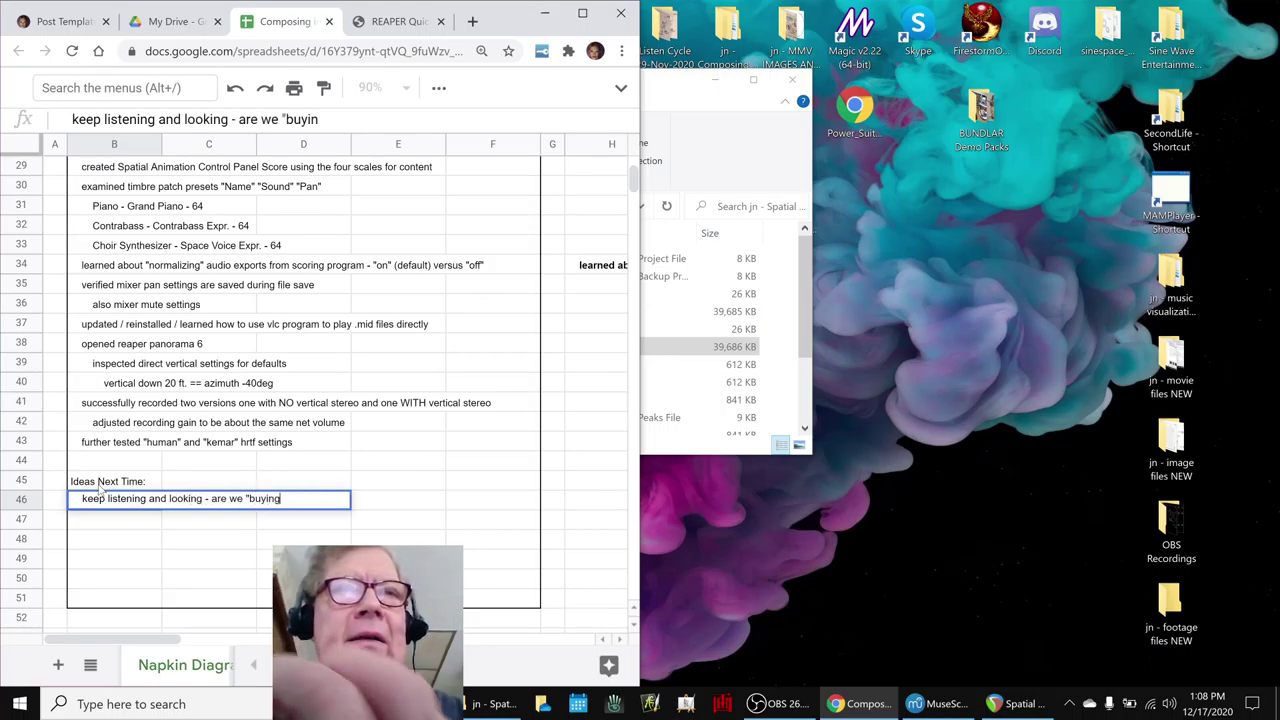
type("the pano")
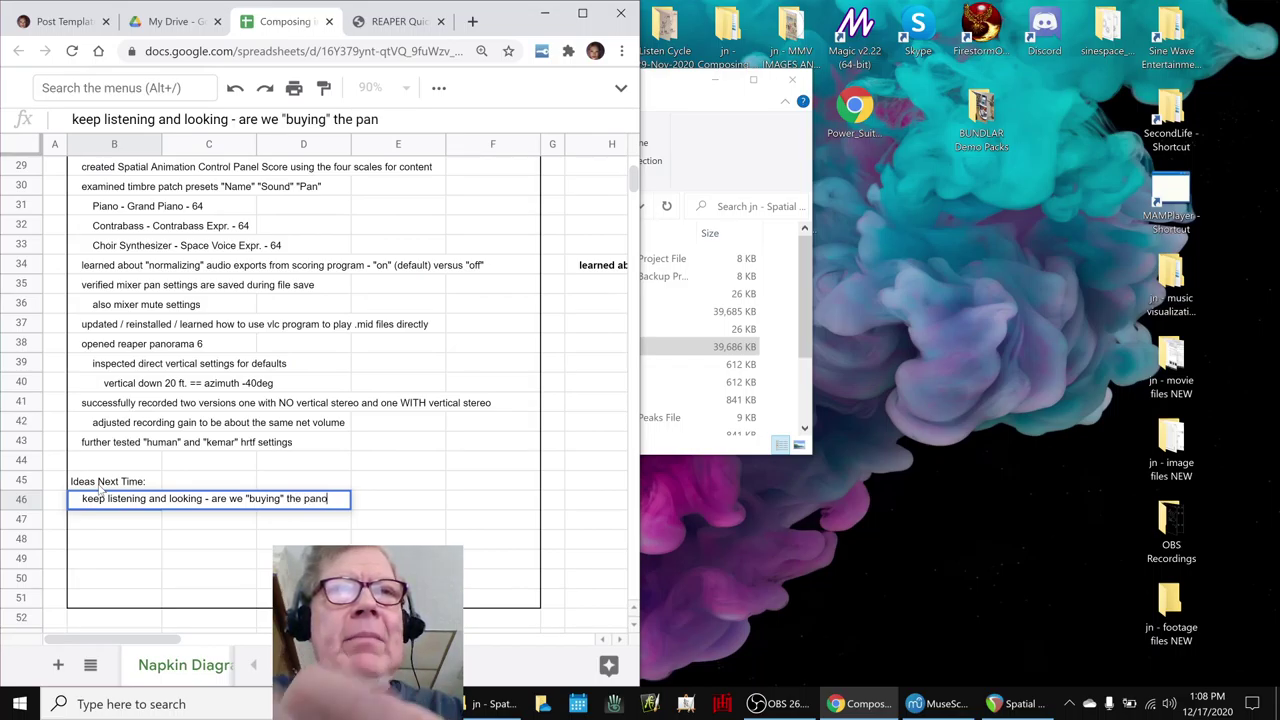
type("rama \"vertical stereo")
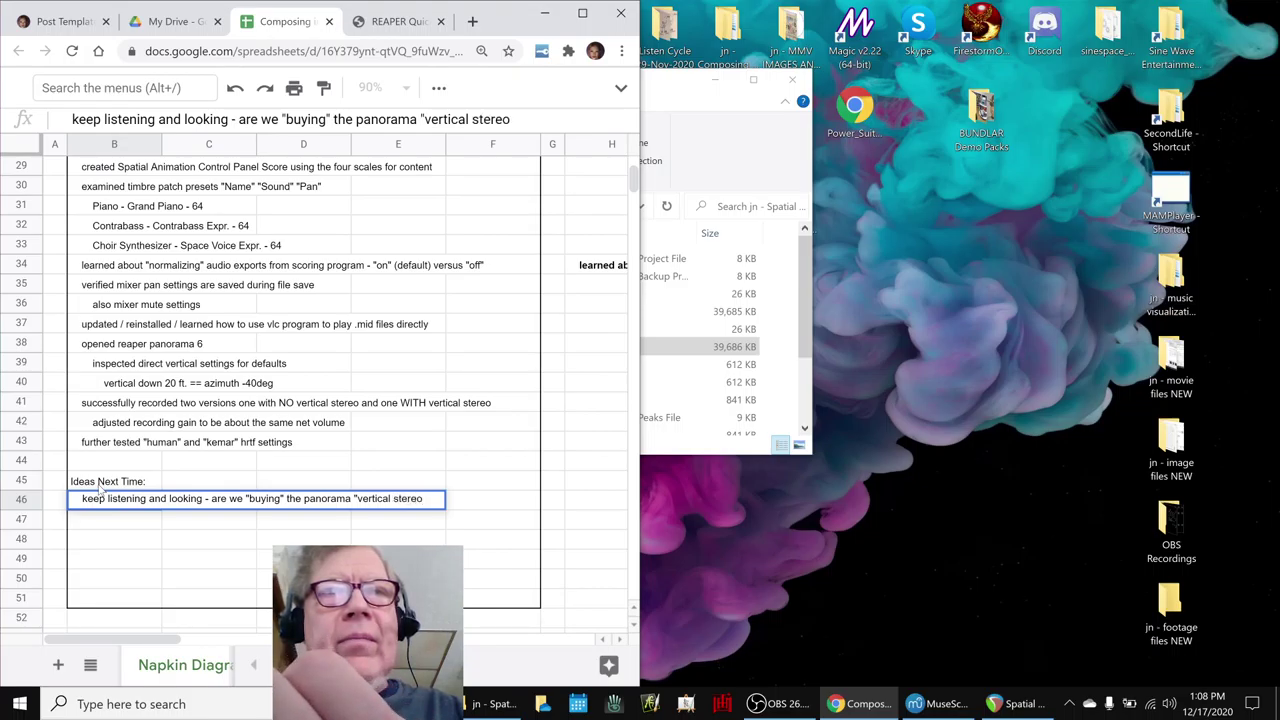
type("\" effect - can we h")
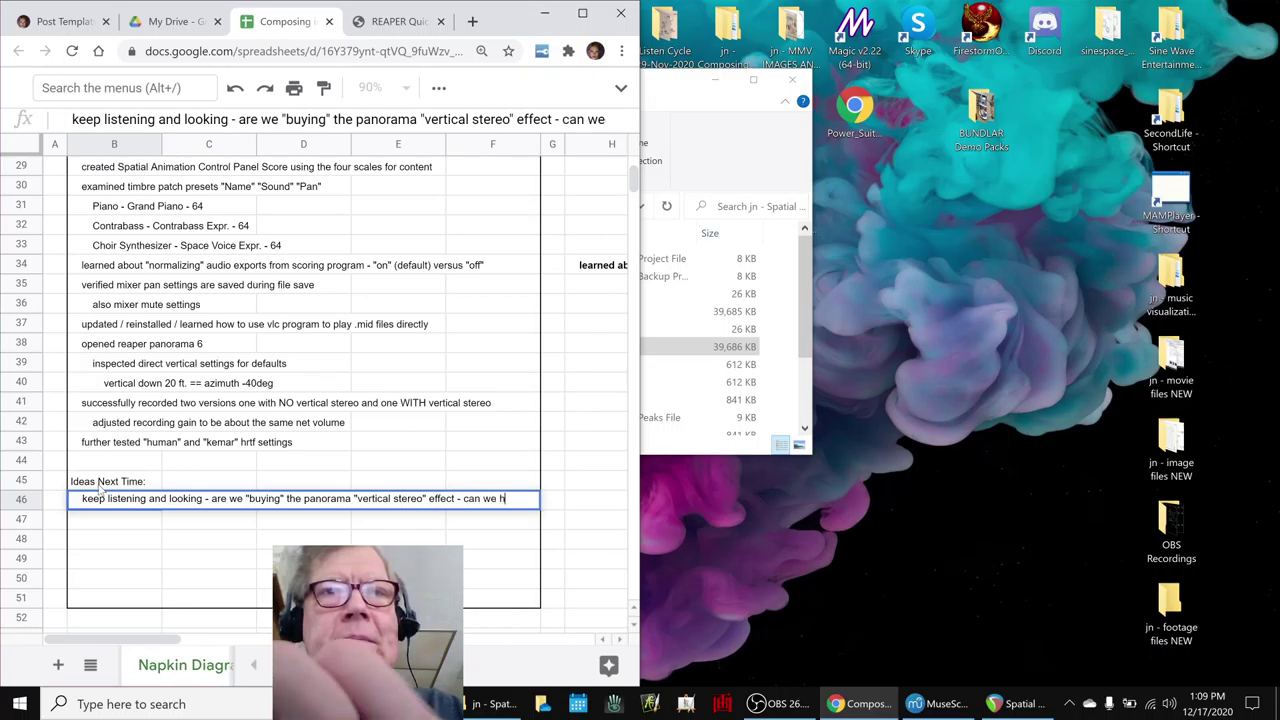
type("ear i")
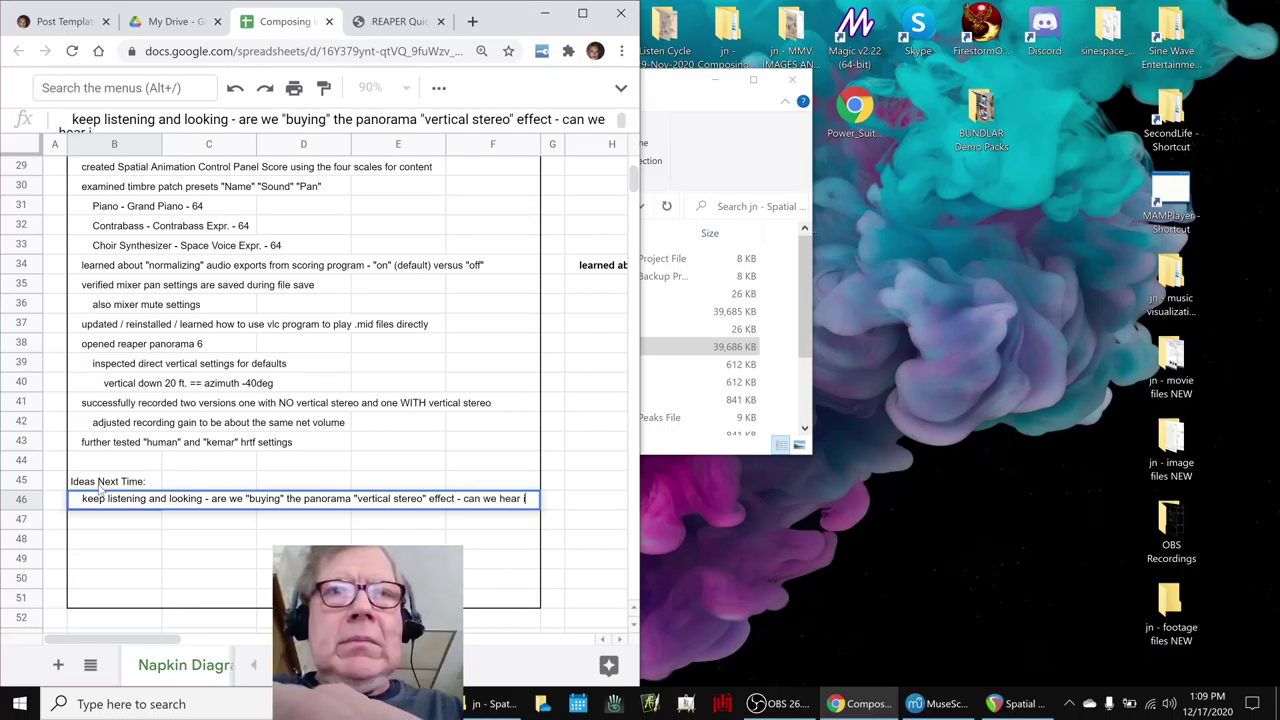
type("t")
key("Return")
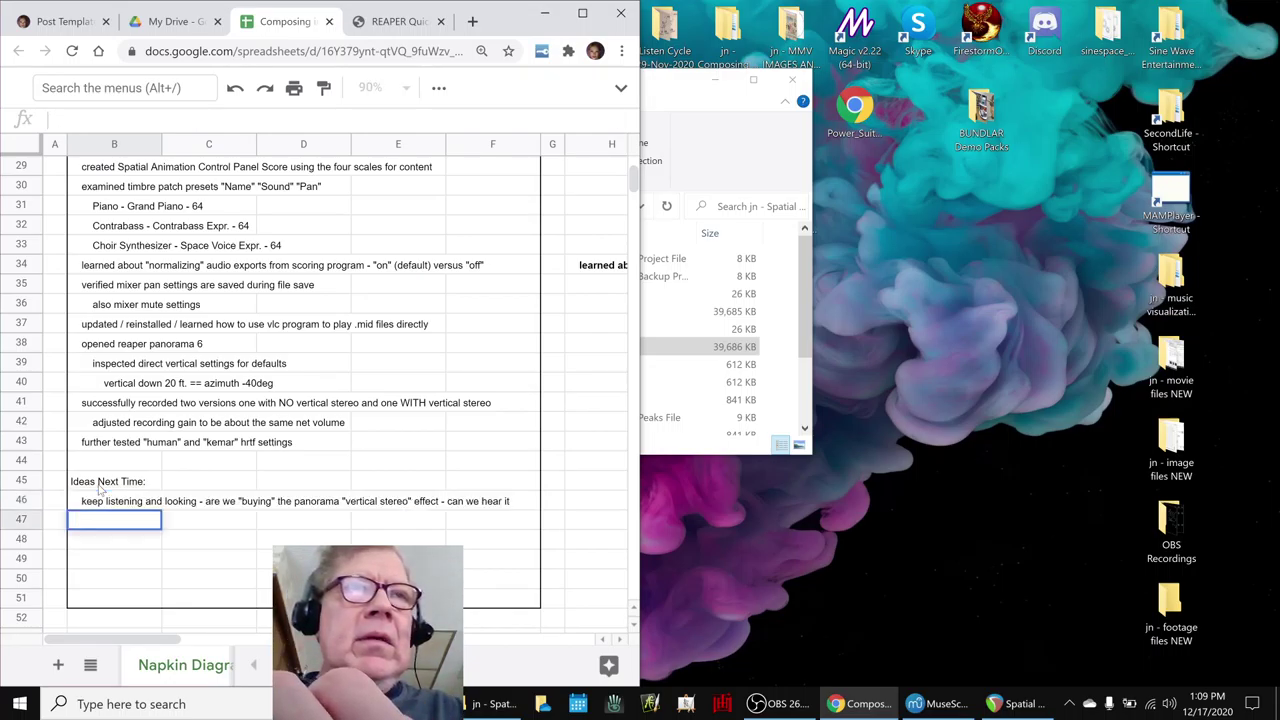
Add the questions 'can others?' and 'is it just very subtle or is it not much', then start a 'Shout Outs:' heading.
type("can others?")
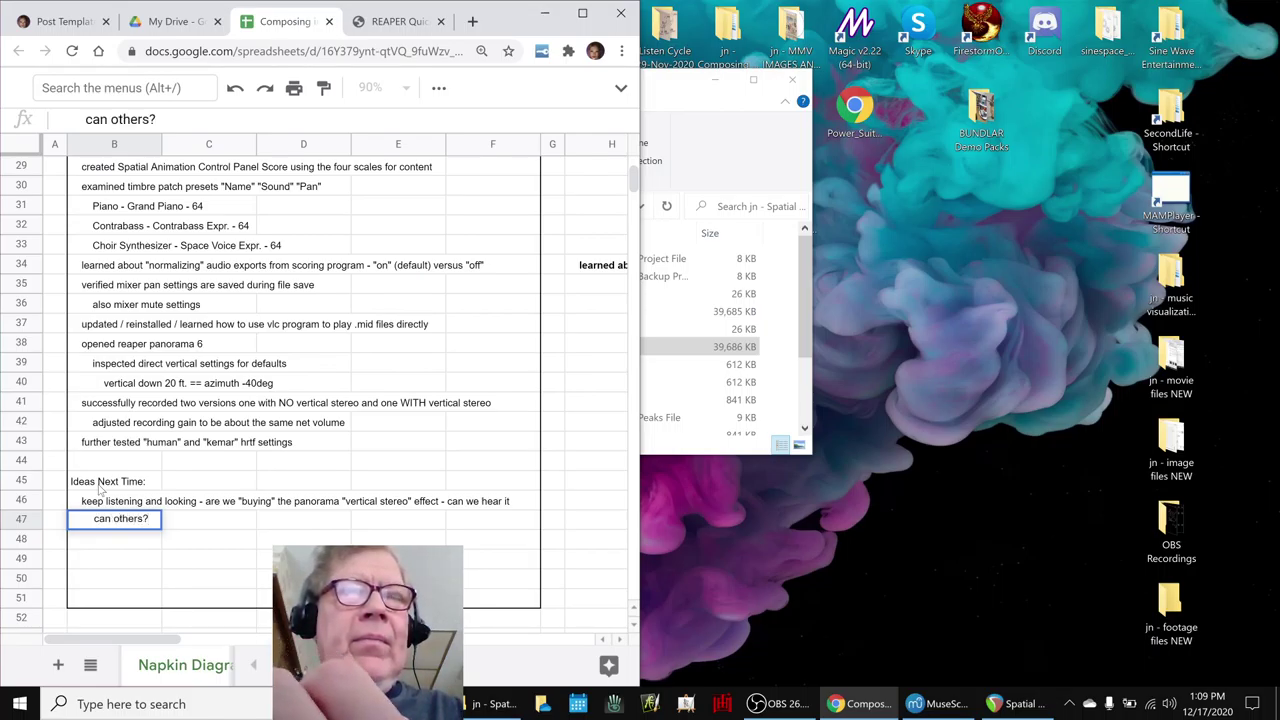
key("Return")
key("Return")
type("is it")
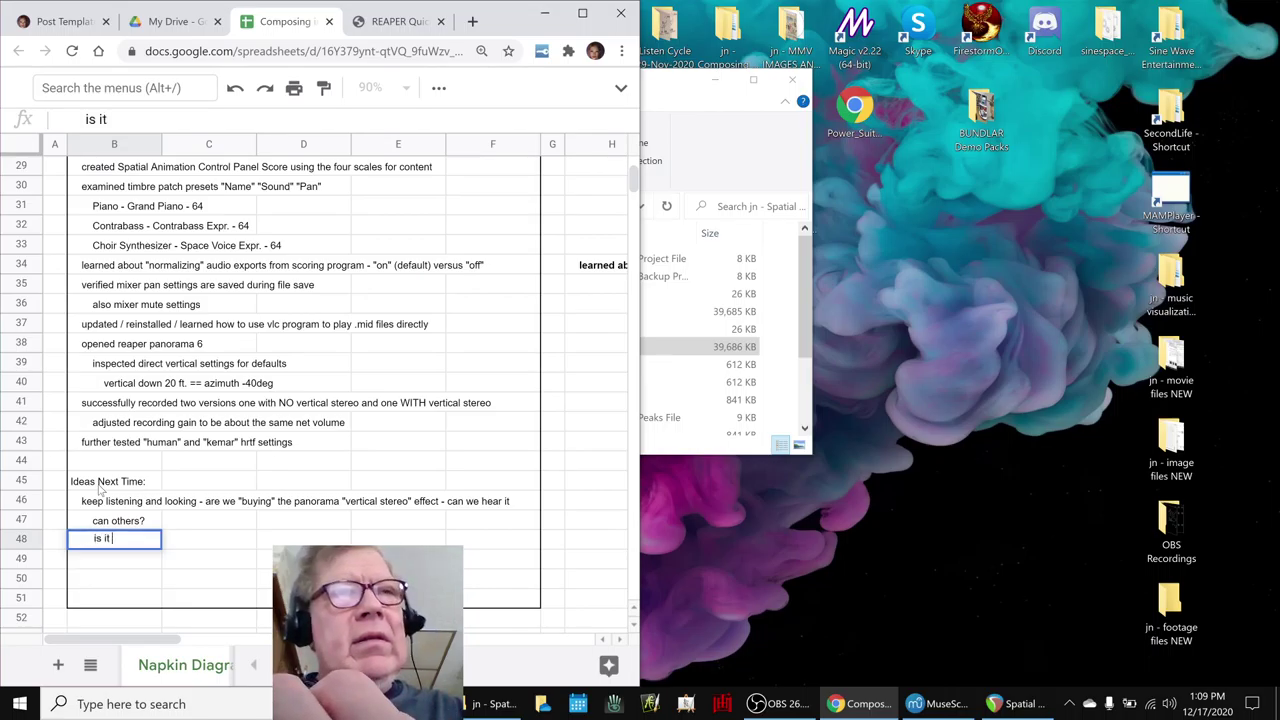
type("just veyr su")
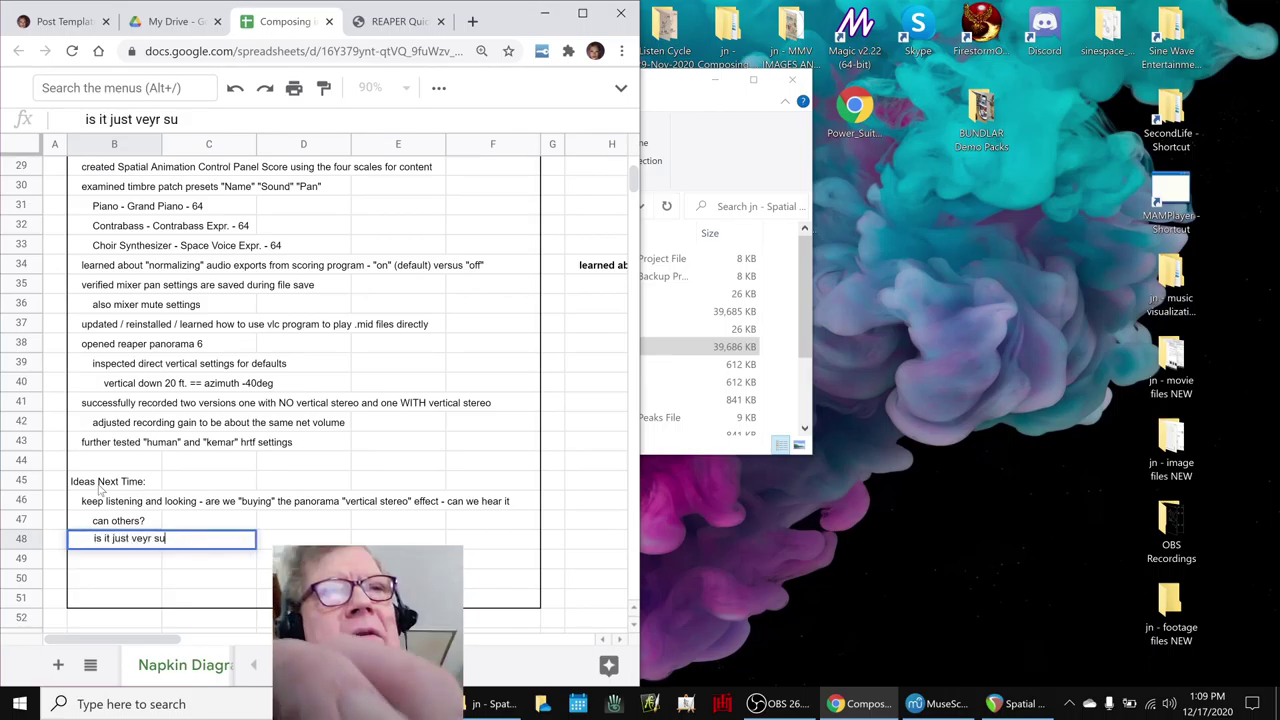
key("BackSpace")
key("BackSpace")
key("BackSpace")
key("BackSpace")
key("BackSpace")
type("ry subtle or is it")
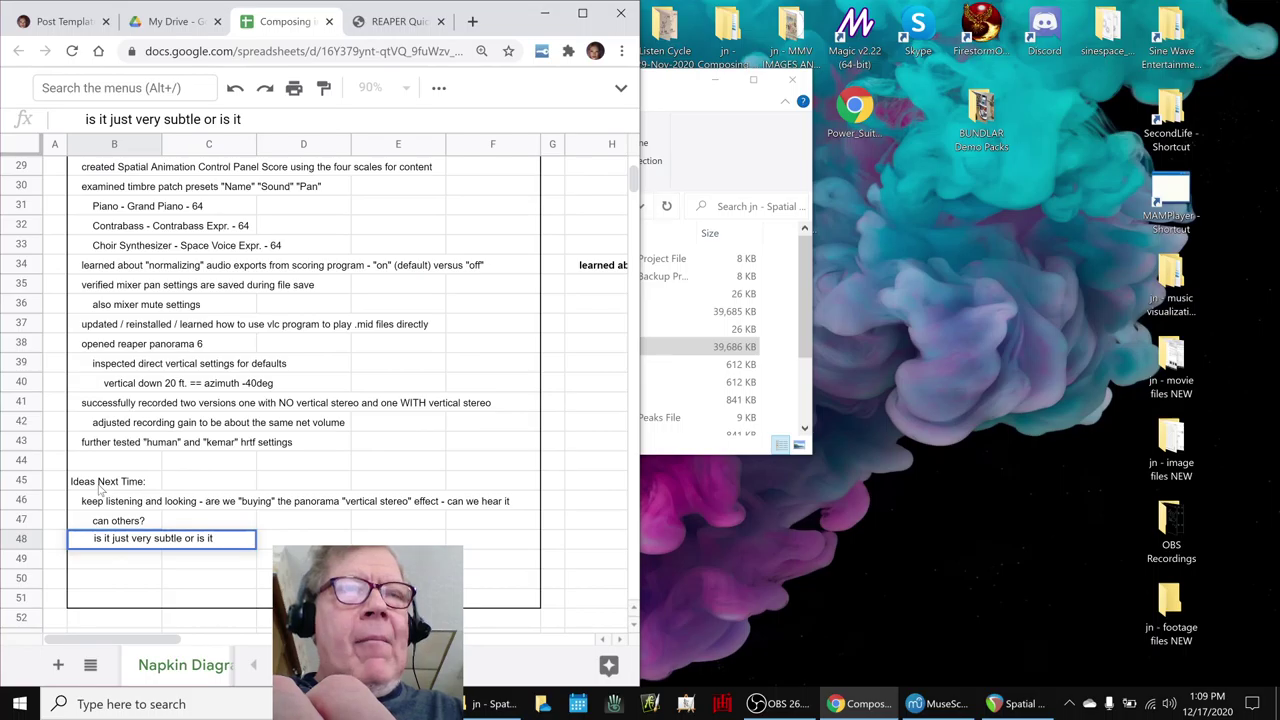
type(" not mu")
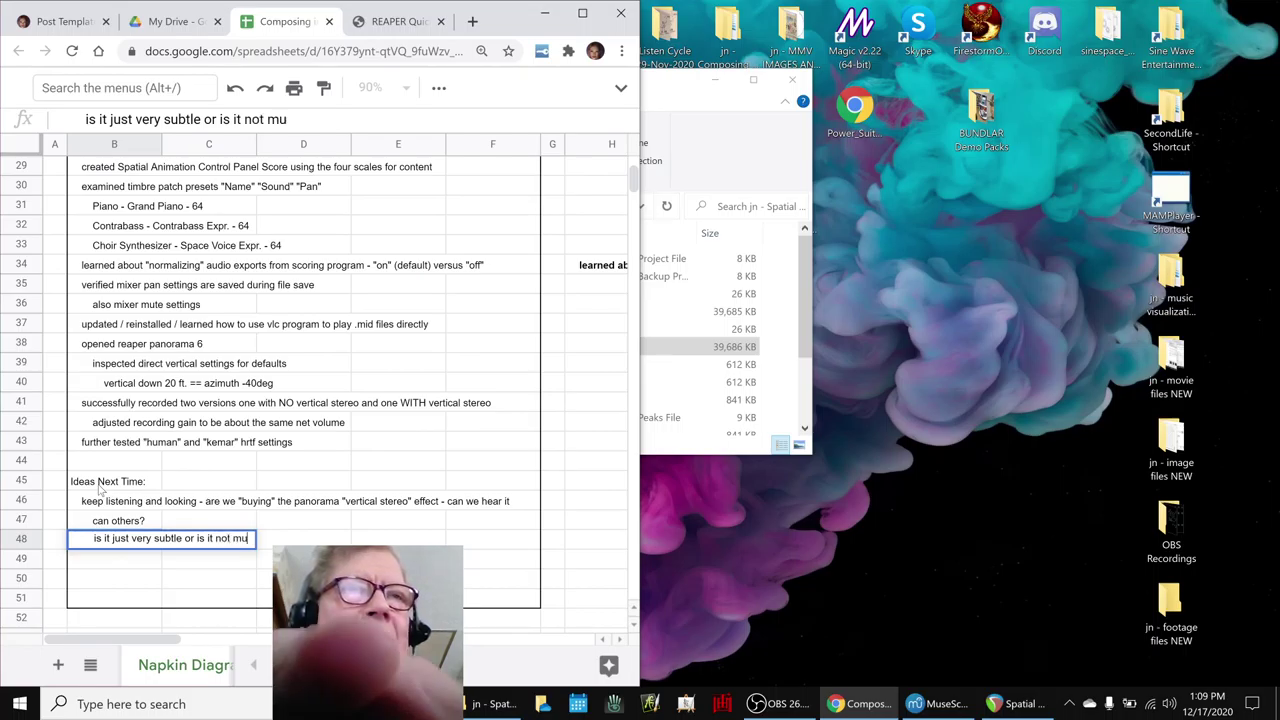
type("ch")
key("Return")
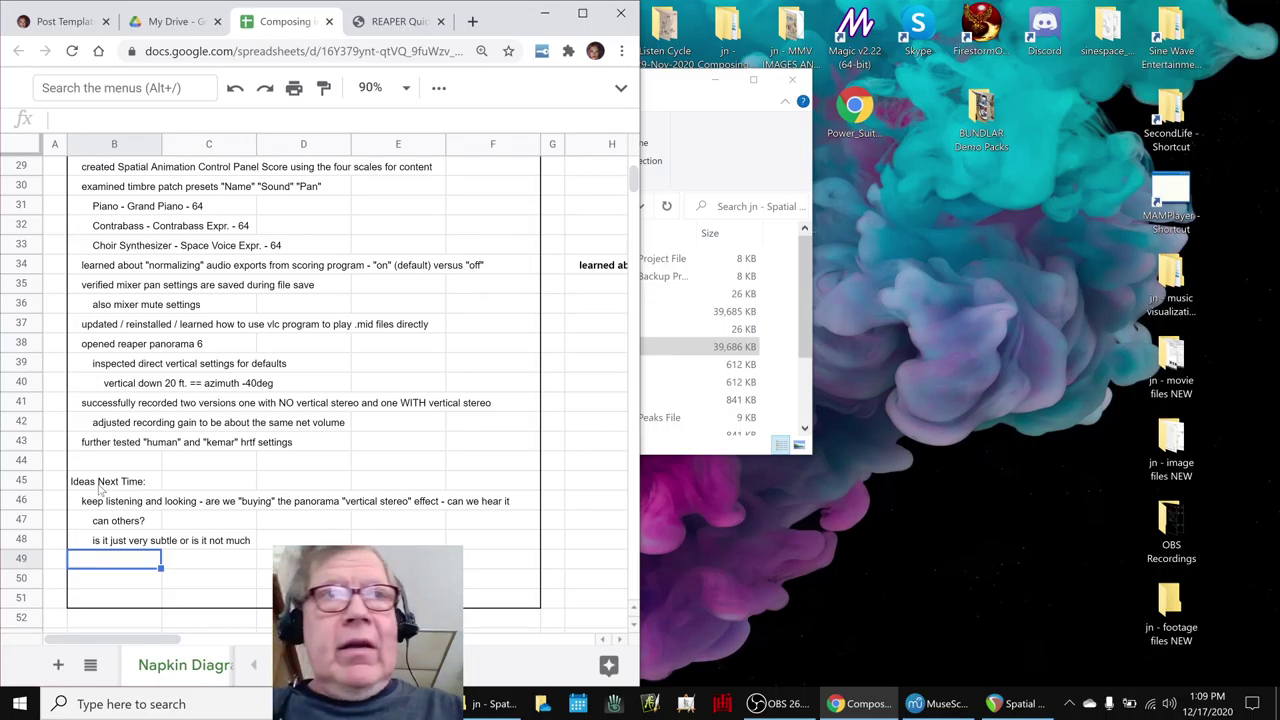
key("Down")
type("Shou")
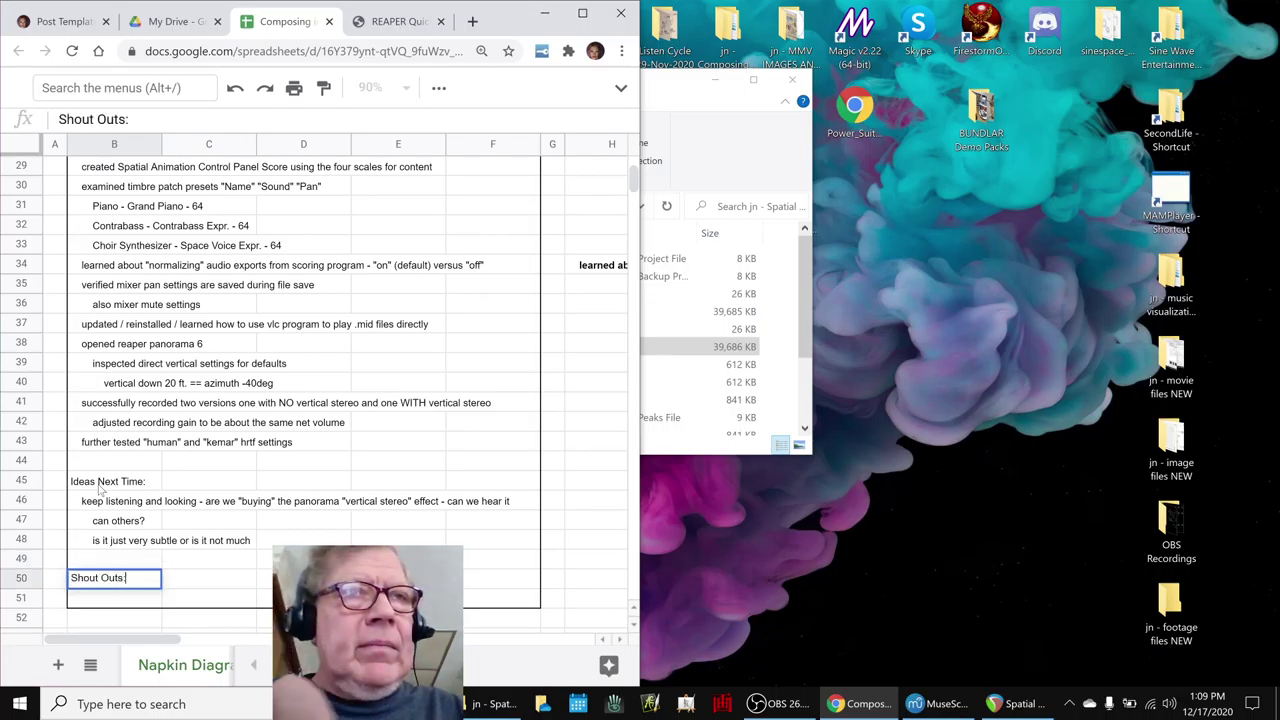
Add a 'Shout Outs:' heading in B50 with Ms. Clio in B51, then bring OBS forward.
key("Return")
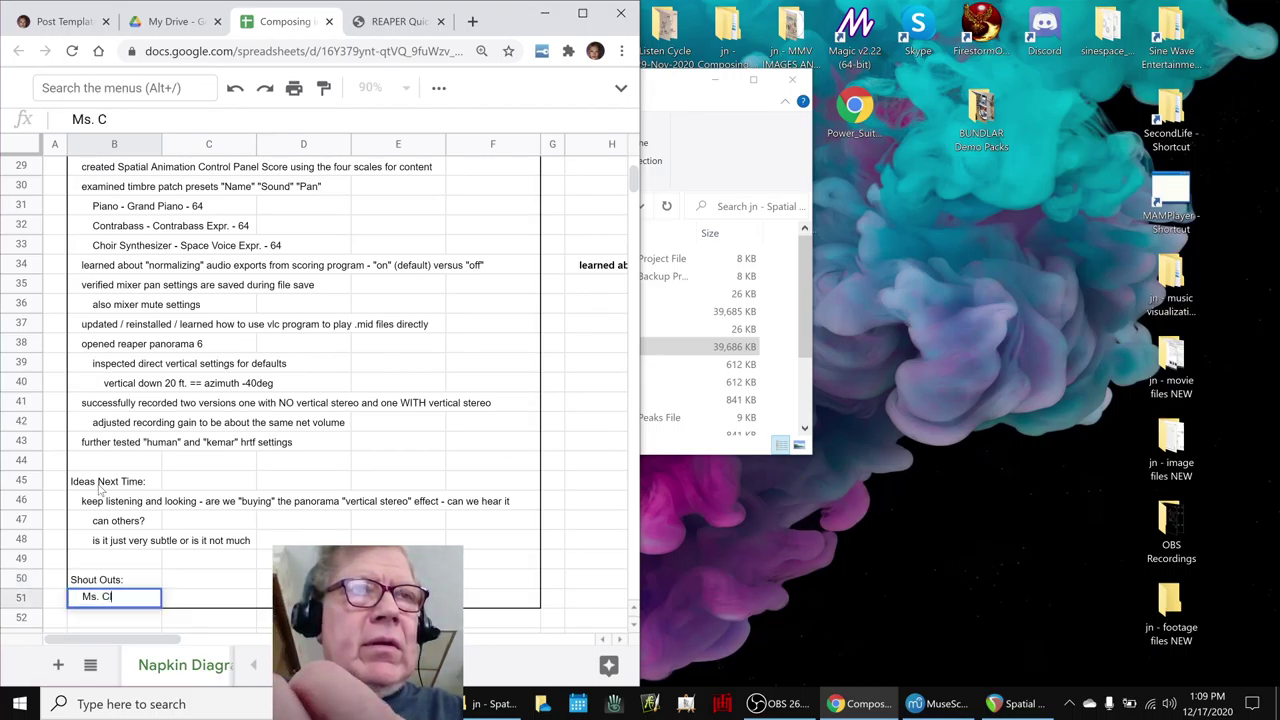
key("Return")
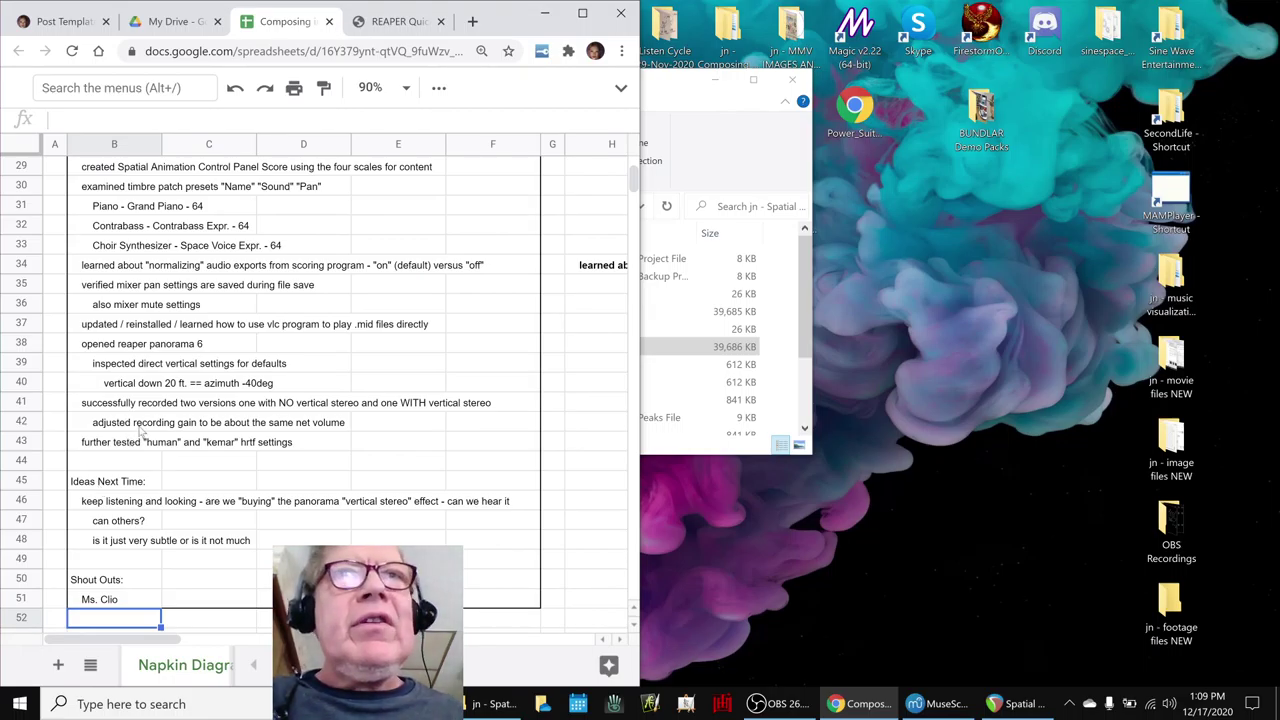
scroll(269, 372, "up", 5)
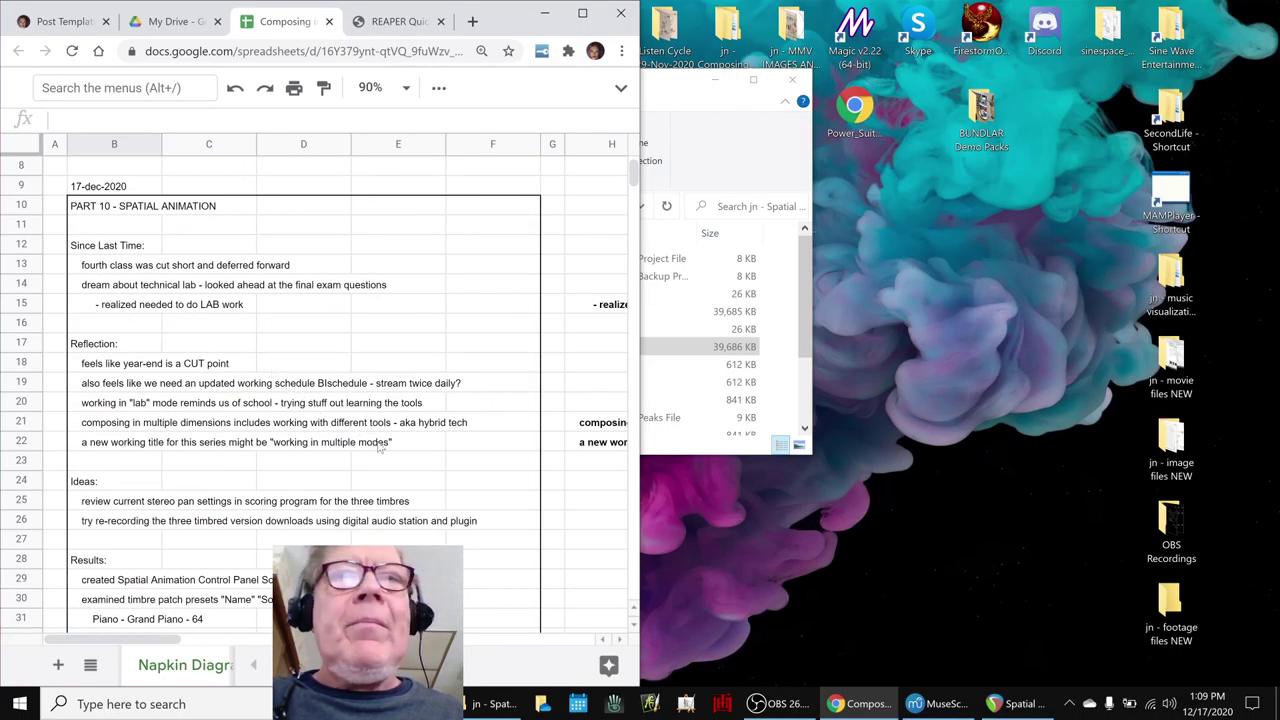
mouse_move(780, 704)
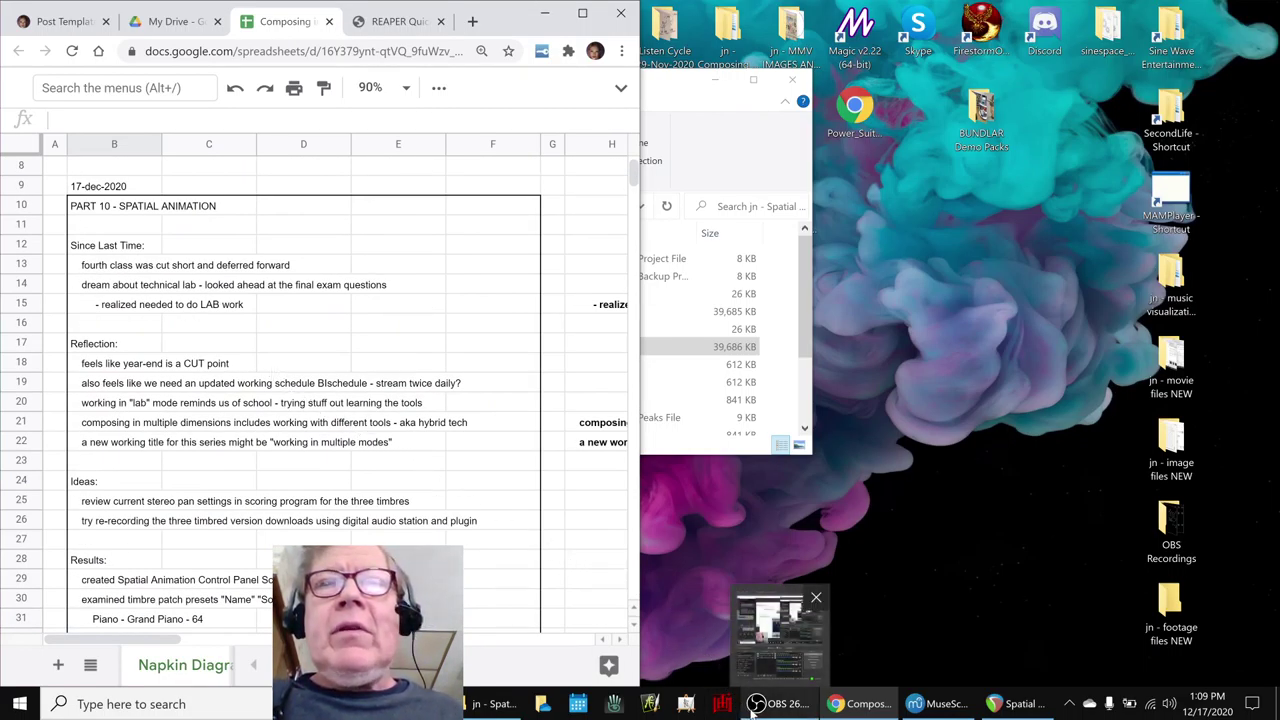
left_click(772, 710)
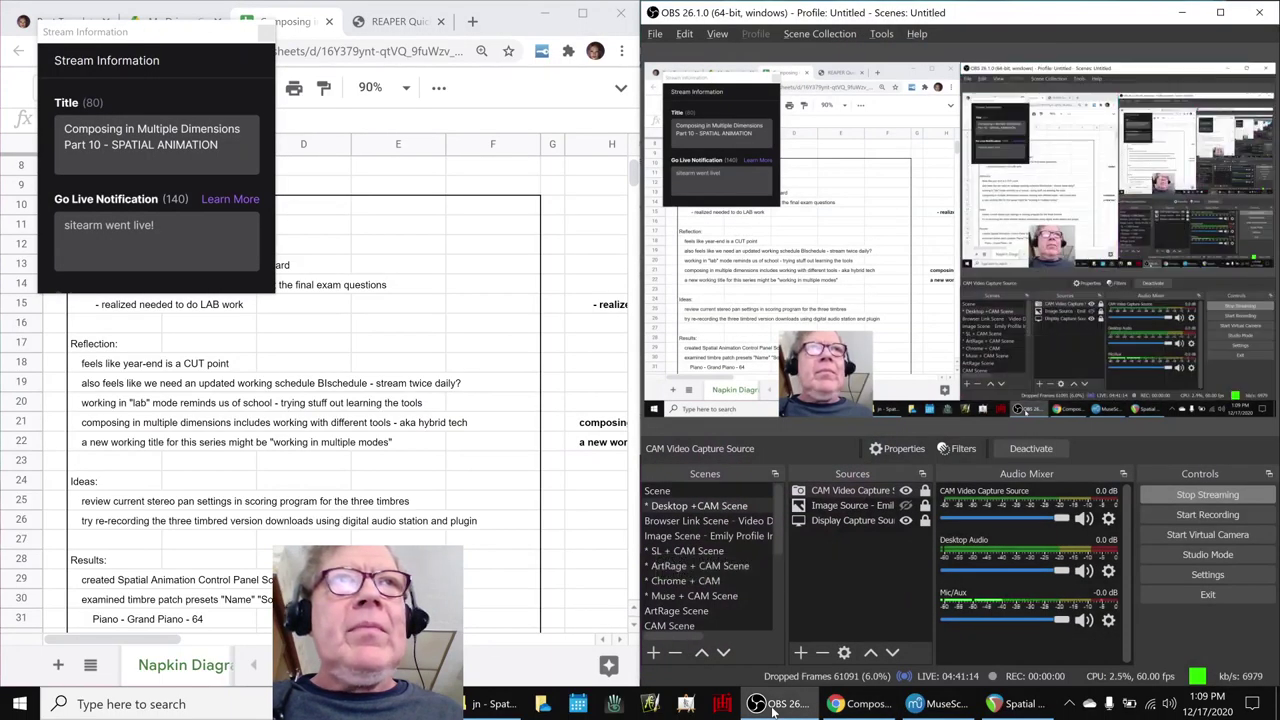